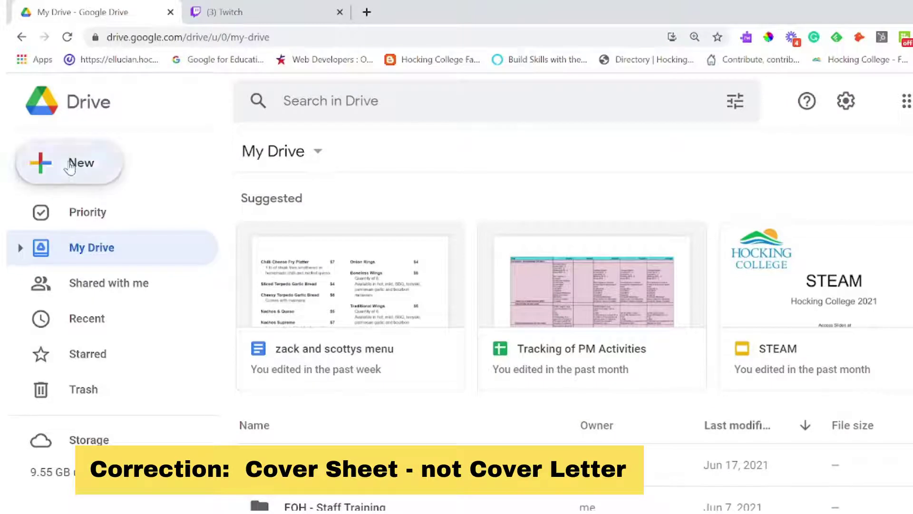
From Google Drive's New menu, open the Google Docs template gallery via From a template
{"action": "left_click", "coordinate": [71, 164]}
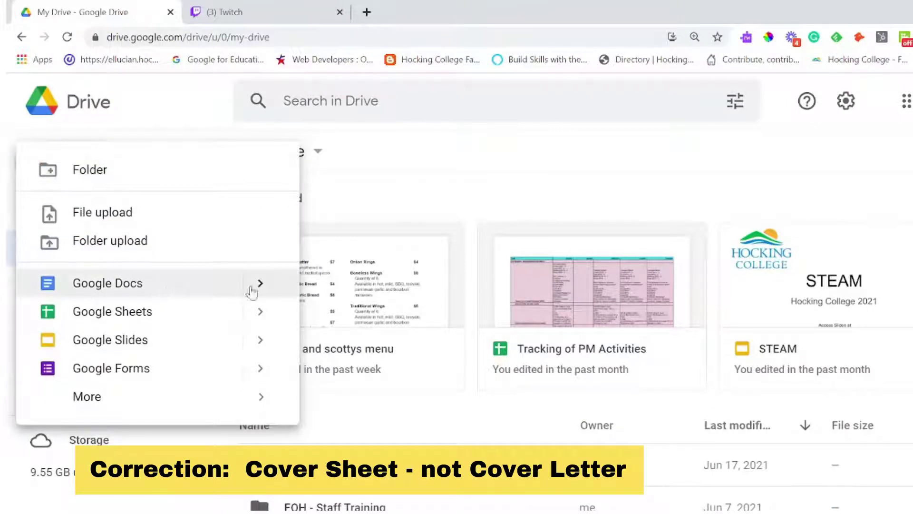
{"action": "mouse_move", "coordinate": [267, 285]}
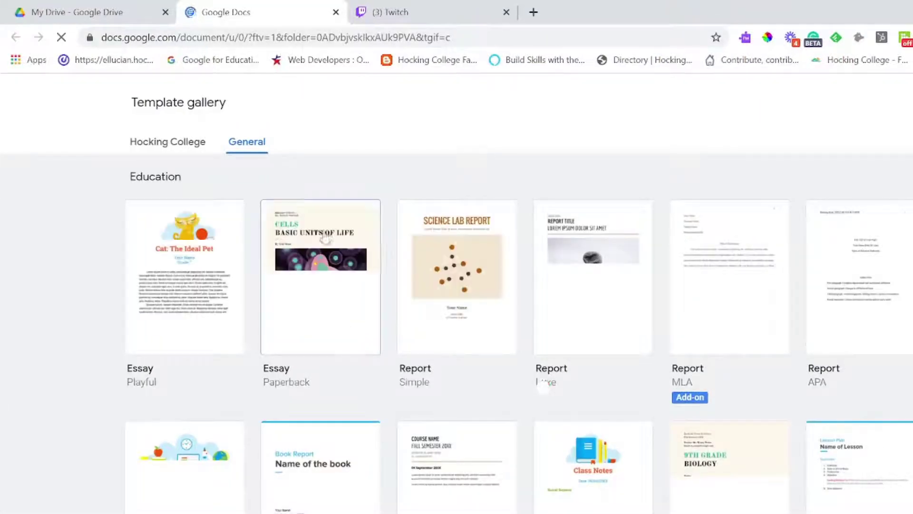
Browse the Hocking College and General template collections to reach the Book report template
{"action": "left_click", "coordinate": [158, 142]}
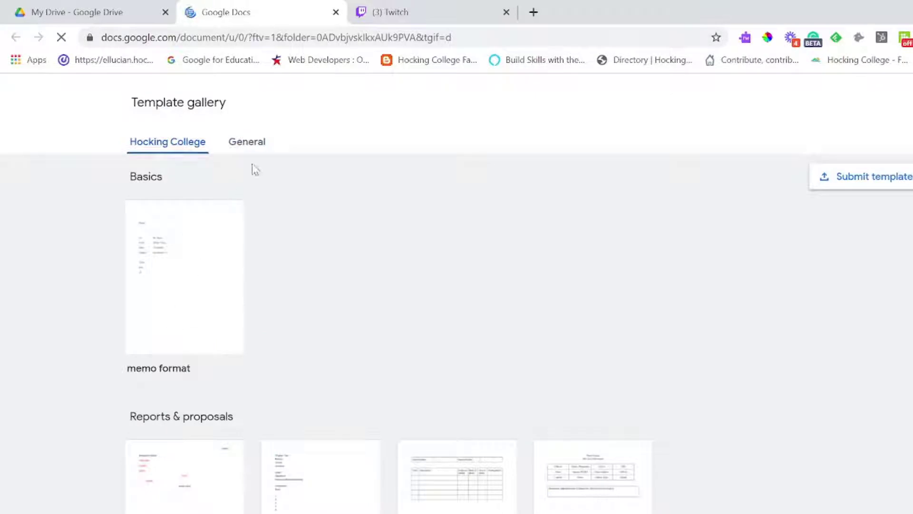
{"action": "left_click", "coordinate": [256, 143]}
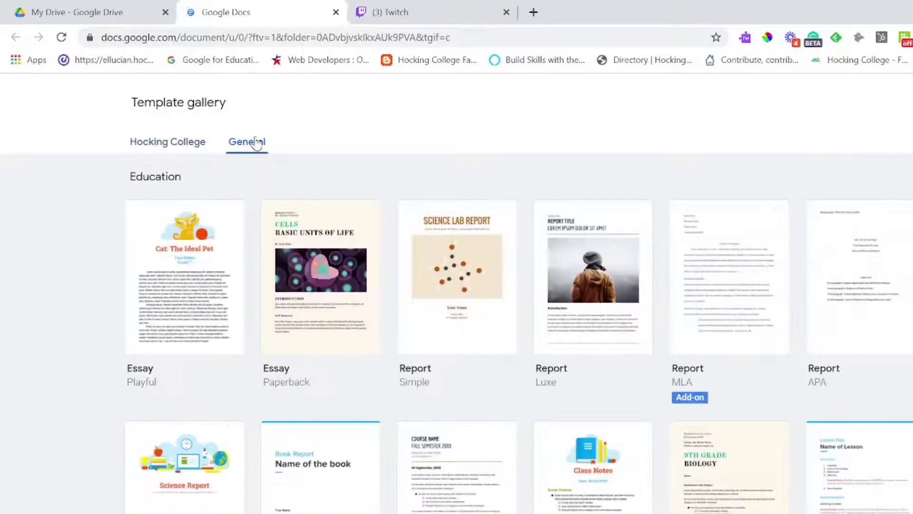
{"action": "scroll", "coordinate": [247, 255], "scroll_direction": "down", "scroll_amount": 4}
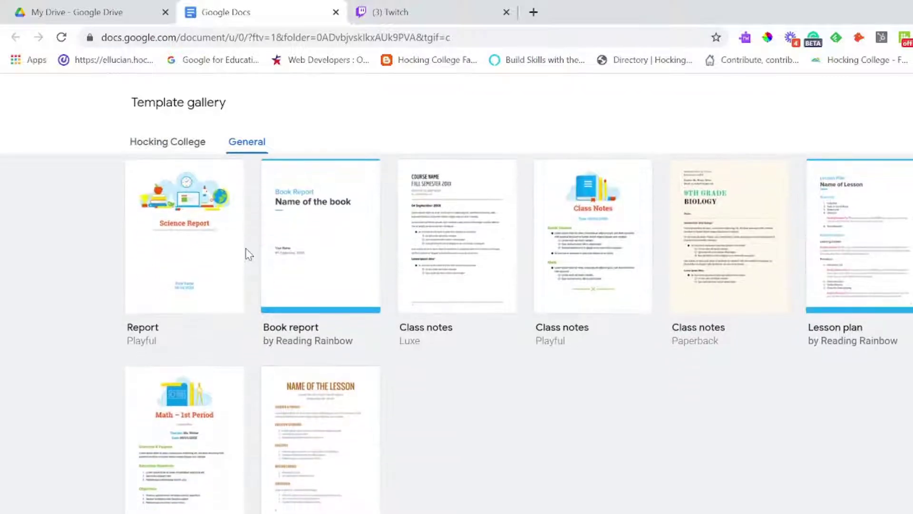
{"action": "scroll", "coordinate": [248, 254], "scroll_direction": "down", "scroll_amount": 8}
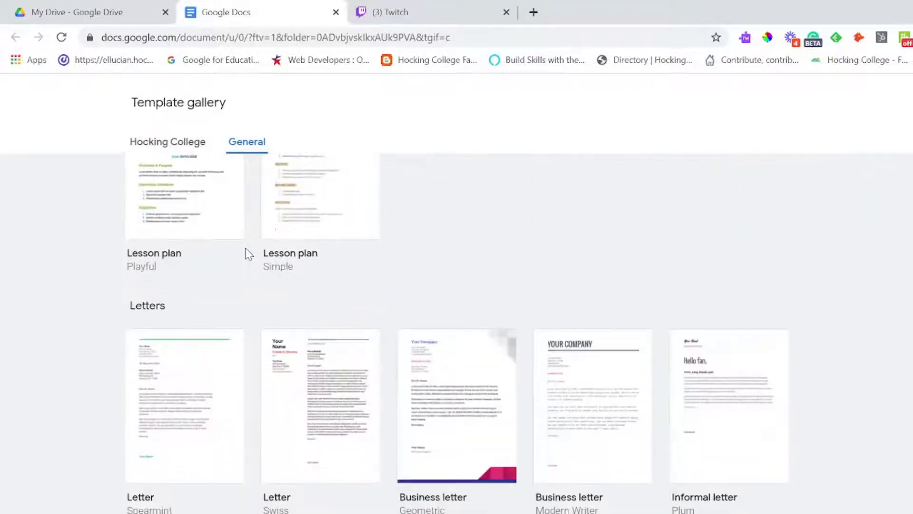
{"action": "scroll", "coordinate": [248, 255], "scroll_direction": "down", "scroll_amount": 3}
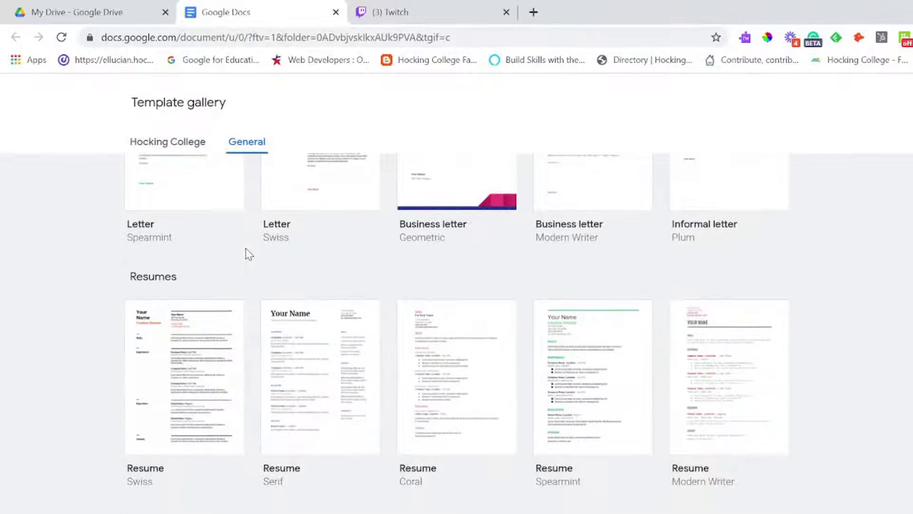
{"action": "scroll", "coordinate": [258, 418], "scroll_direction": "down", "scroll_amount": 10}
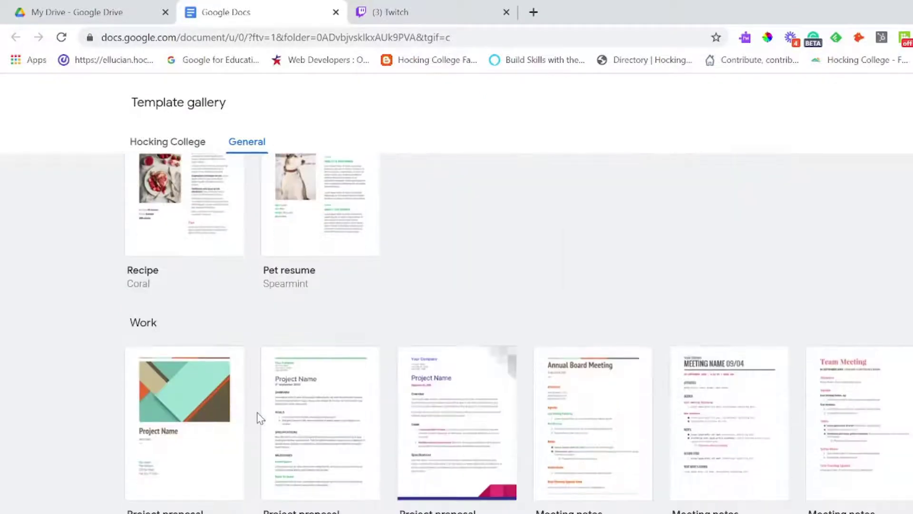
{"action": "scroll", "coordinate": [258, 417], "scroll_direction": "down", "scroll_amount": 7}
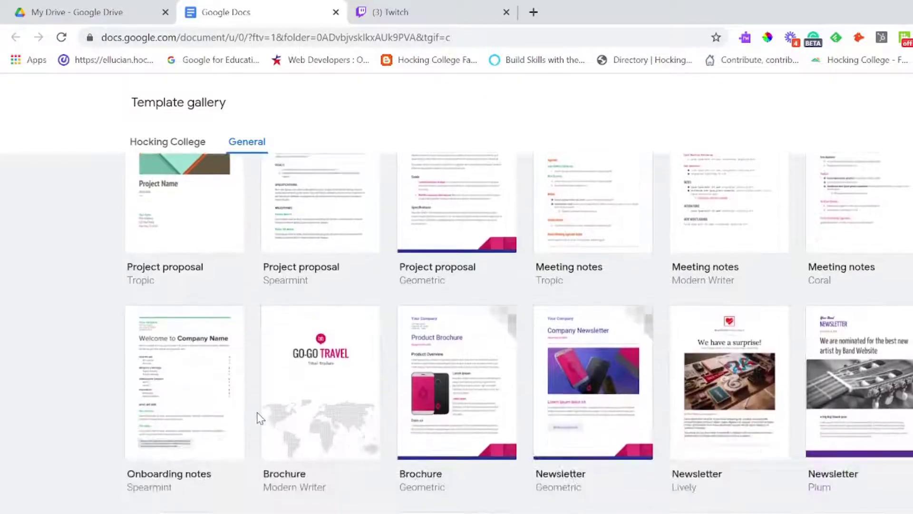
{"action": "scroll", "coordinate": [259, 417], "scroll_direction": "down", "scroll_amount": 15}
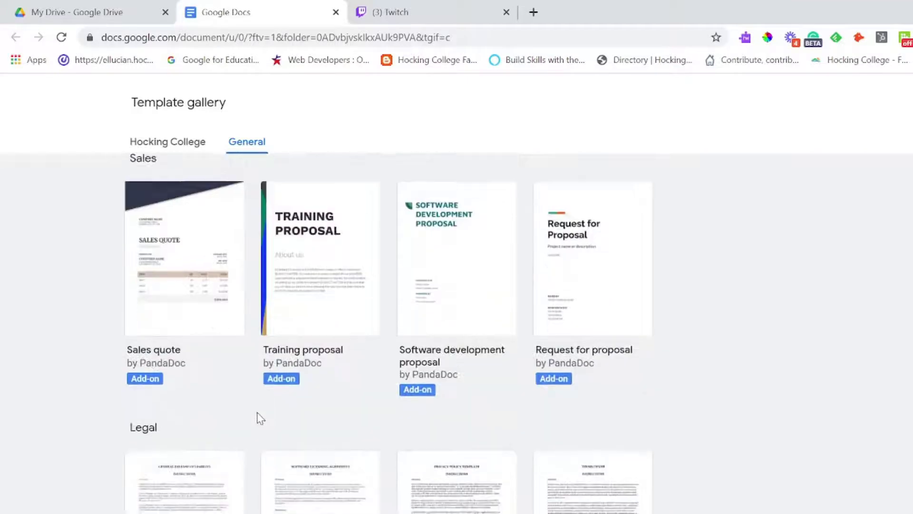
{"action": "scroll", "coordinate": [258, 418], "scroll_direction": "down", "scroll_amount": 7}
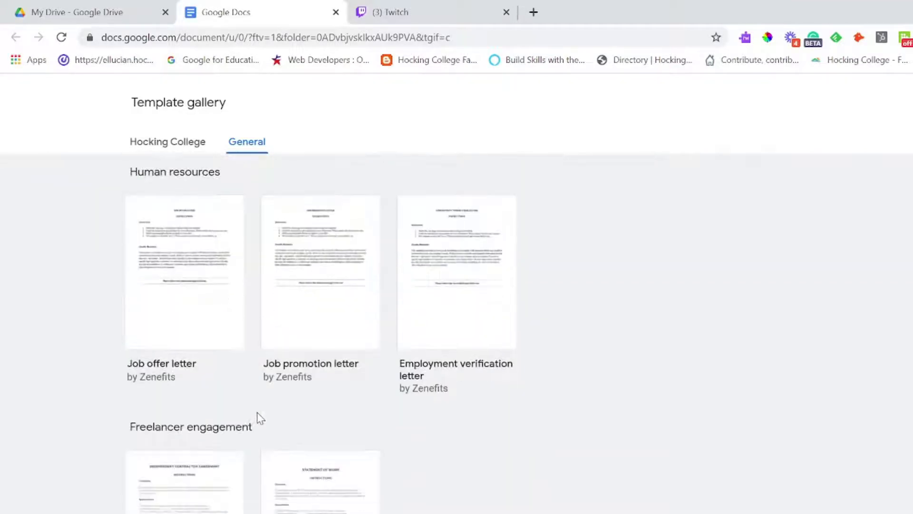
{"action": "scroll", "coordinate": [258, 417], "scroll_direction": "up", "scroll_amount": 20}
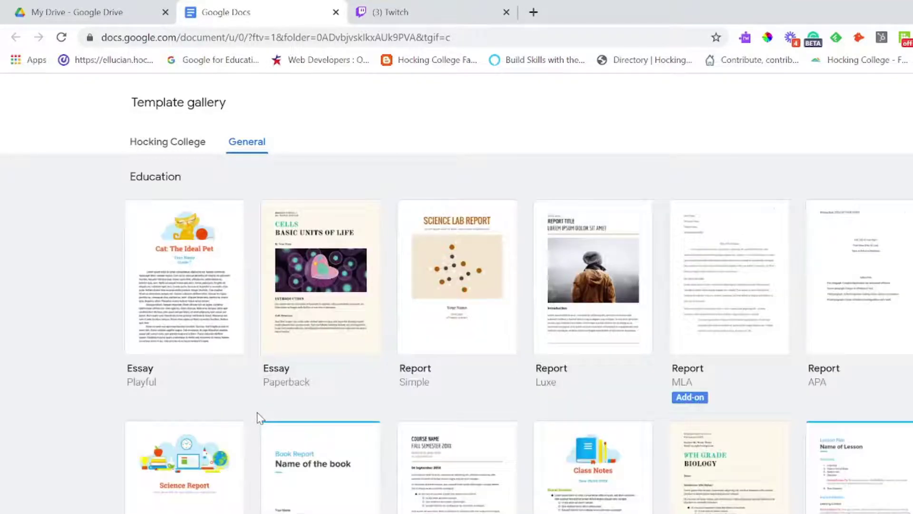
{"action": "scroll", "coordinate": [259, 418], "scroll_direction": "down", "scroll_amount": 1}
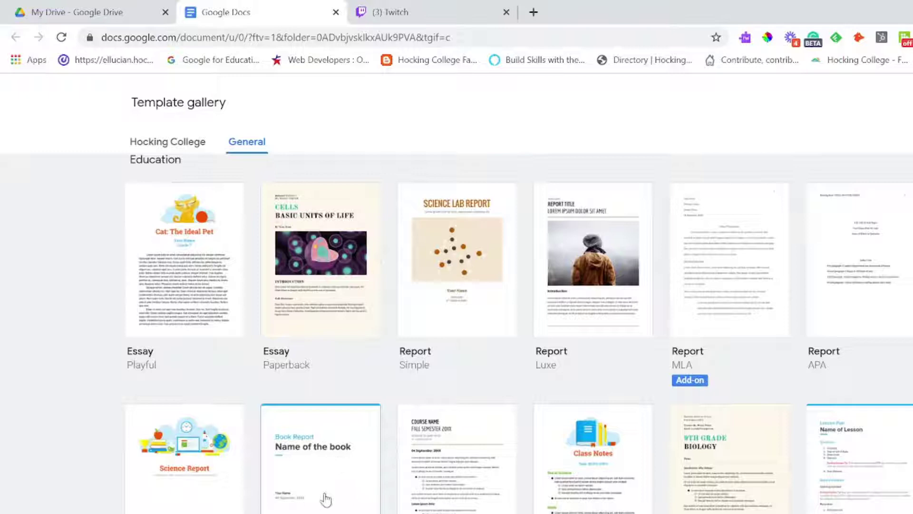
{"action": "left_click", "coordinate": [326, 499]}
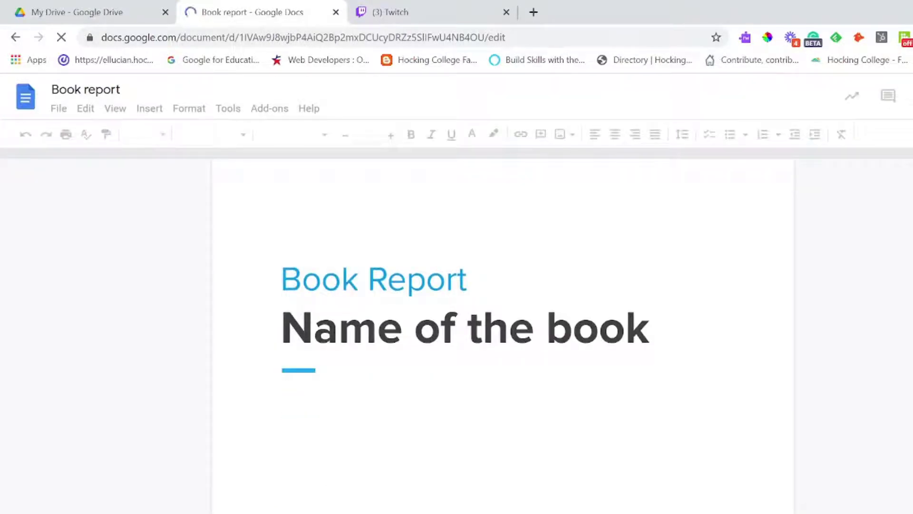
{"action": "key", "text": "shift+Down"}
{"action": "key", "text": "shift+Down"}
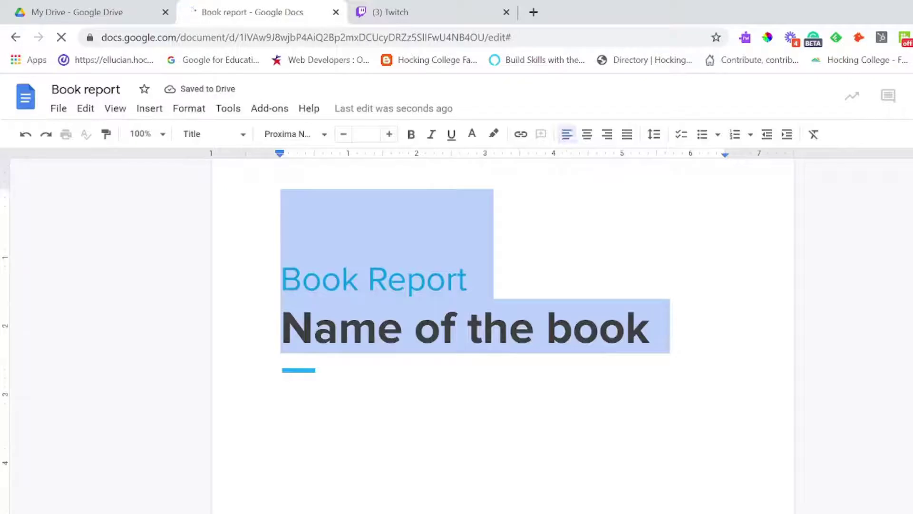
{"action": "key", "text": "Down"}
{"action": "key", "text": "shift+Down"}
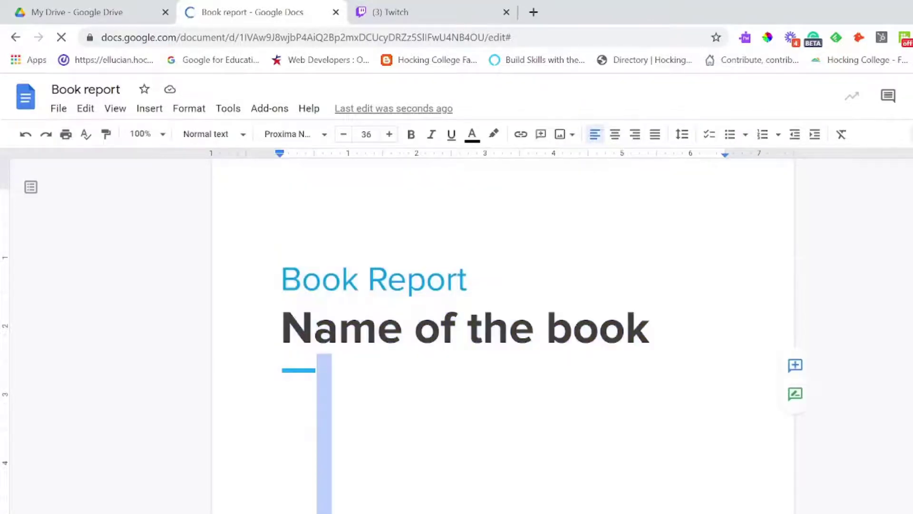
{"action": "scroll", "coordinate": [503, 333], "scroll_direction": "down", "scroll_amount": 8}
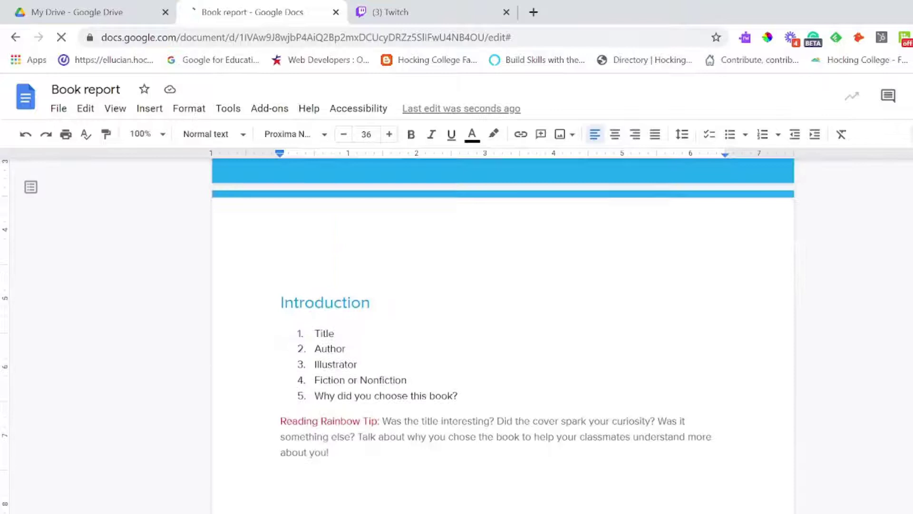
{"action": "scroll", "coordinate": [503, 333], "scroll_direction": "down", "scroll_amount": 1}
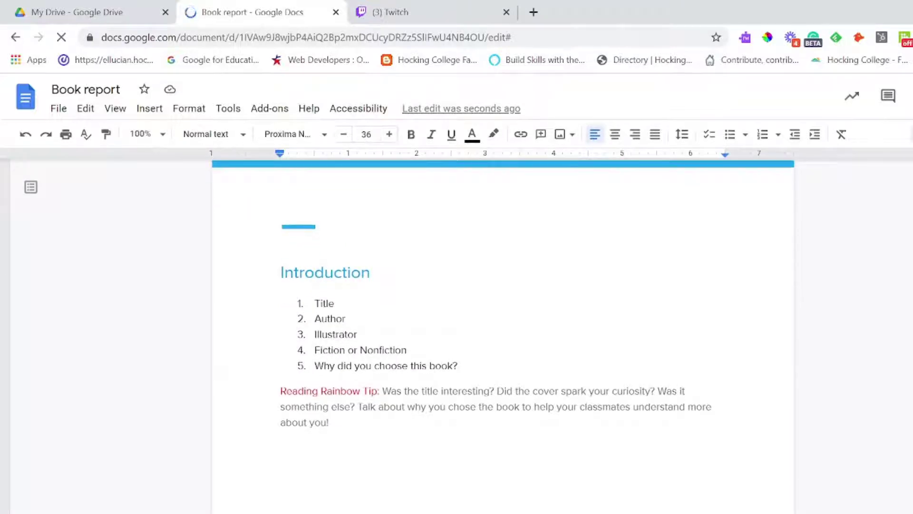
{"action": "scroll", "coordinate": [503, 333], "scroll_direction": "down", "scroll_amount": 1}
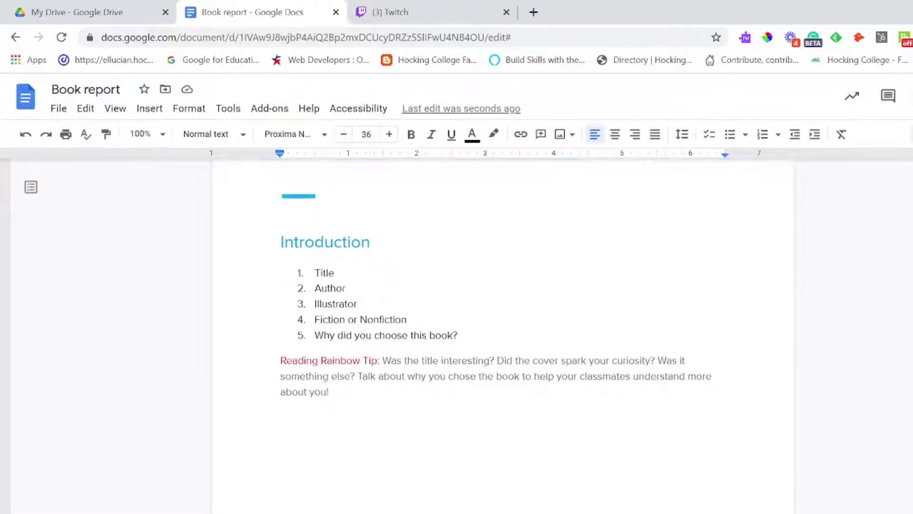
{"action": "scroll", "coordinate": [496, 284], "scroll_direction": "down", "scroll_amount": 1}
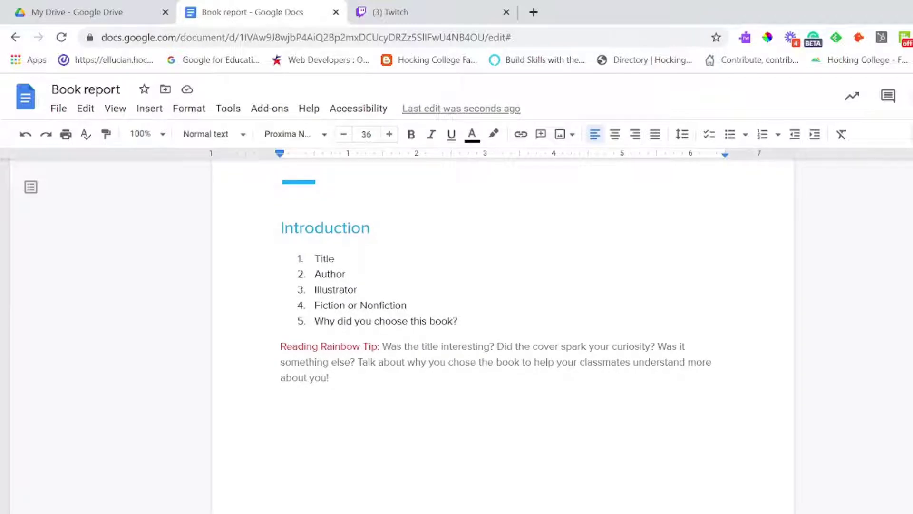
{"action": "scroll", "coordinate": [338, 391], "scroll_direction": "down", "scroll_amount": 15}
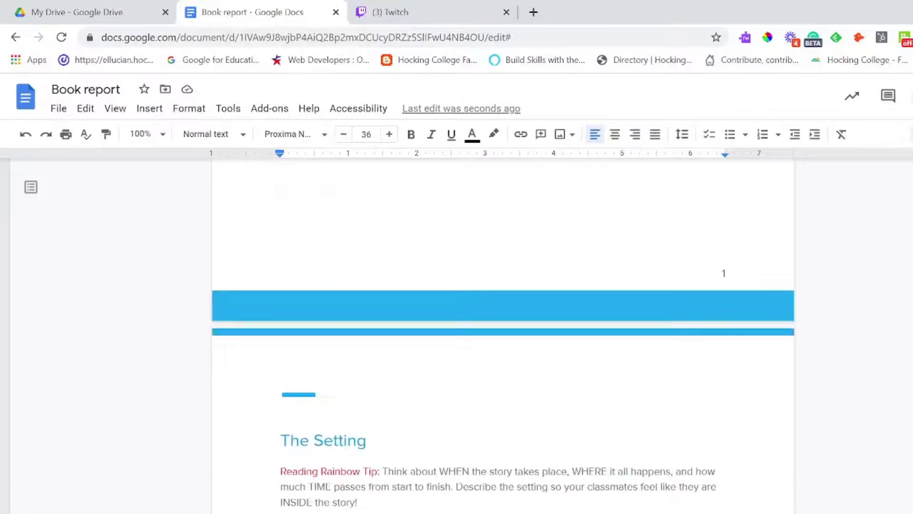
{"action": "scroll", "coordinate": [338, 391], "scroll_direction": "down", "scroll_amount": 14}
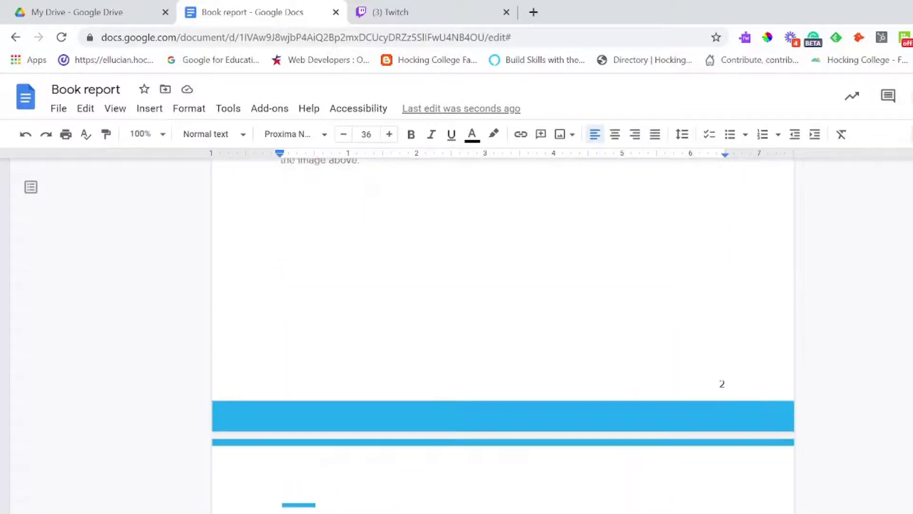
{"action": "scroll", "coordinate": [338, 391], "scroll_direction": "down", "scroll_amount": 12}
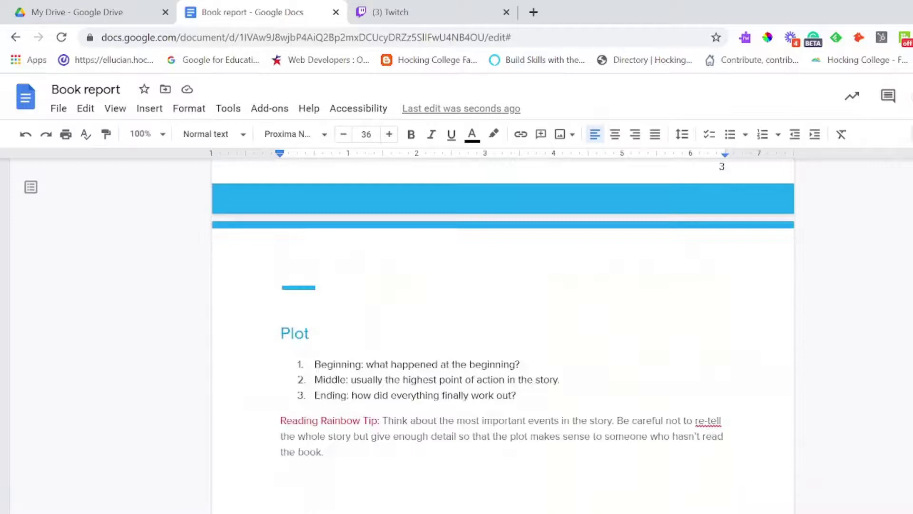
{"action": "scroll", "coordinate": [338, 391], "scroll_direction": "down", "scroll_amount": 12}
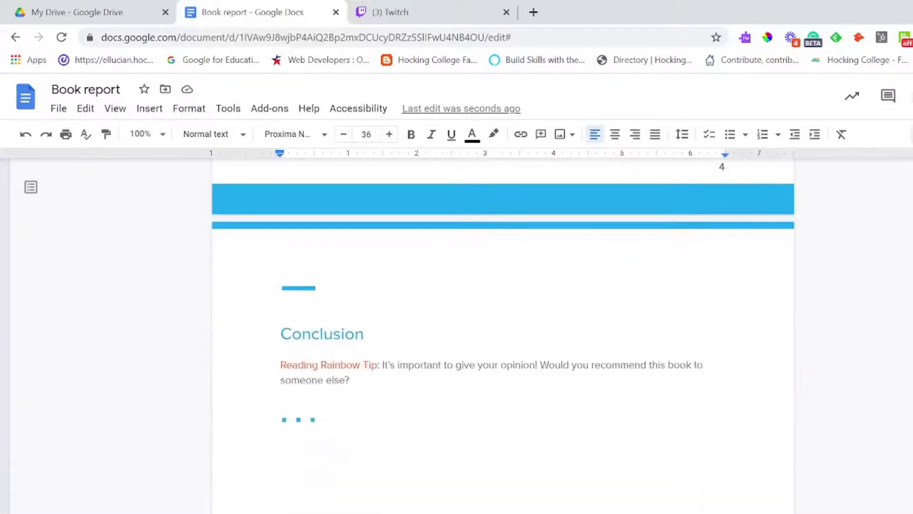
{"action": "scroll", "coordinate": [339, 391], "scroll_direction": "up", "scroll_amount": 15}
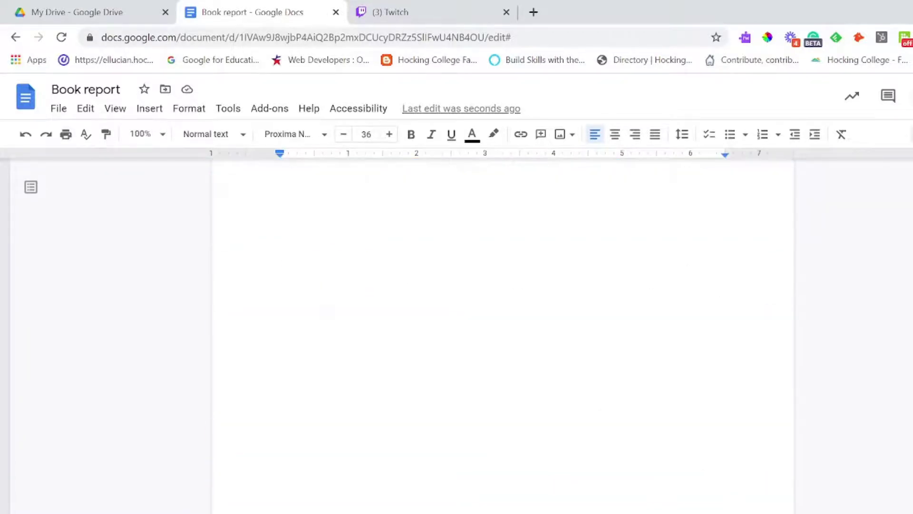
{"action": "scroll", "coordinate": [338, 391], "scroll_direction": "up", "scroll_amount": 15}
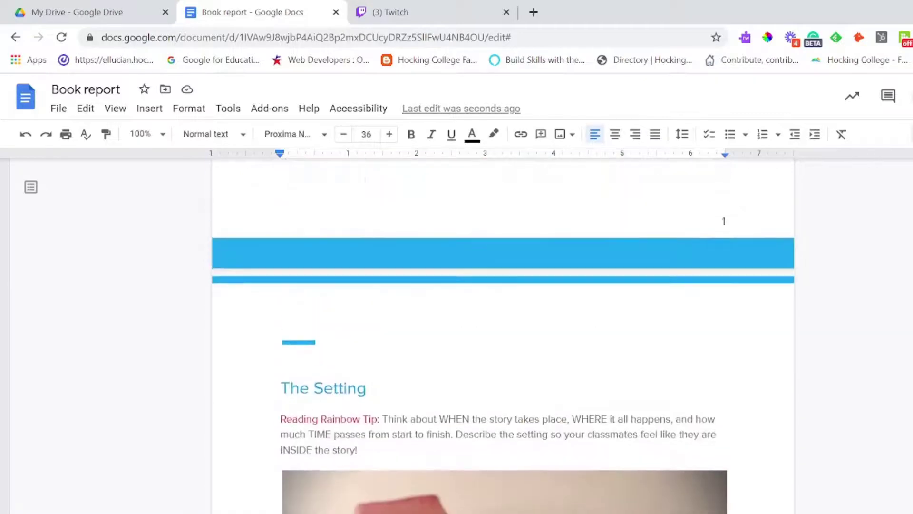
{"action": "scroll", "coordinate": [371, 506], "scroll_direction": "down", "scroll_amount": 3}
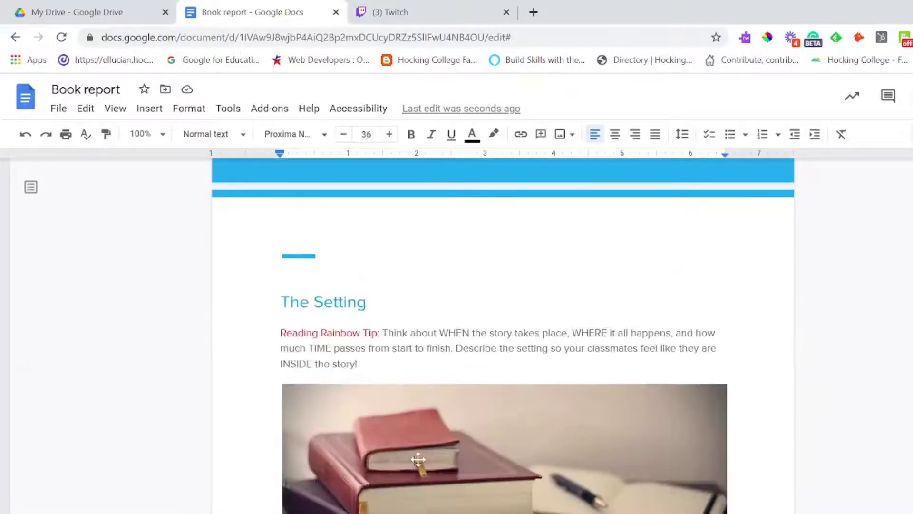
{"action": "scroll", "coordinate": [404, 497], "scroll_direction": "up", "scroll_amount": 1}
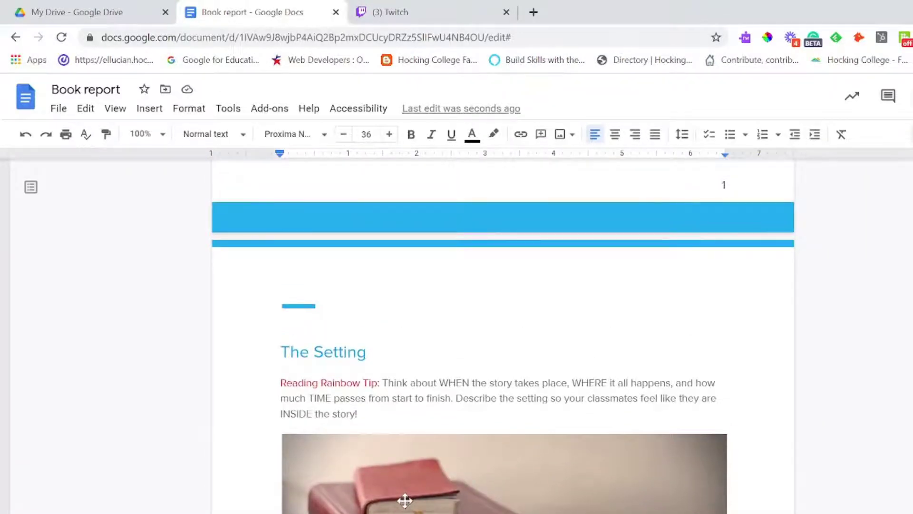
{"action": "scroll", "coordinate": [405, 500], "scroll_direction": "up", "scroll_amount": 1}
{"action": "scroll", "coordinate": [405, 500], "scroll_direction": "up", "scroll_amount": 4}
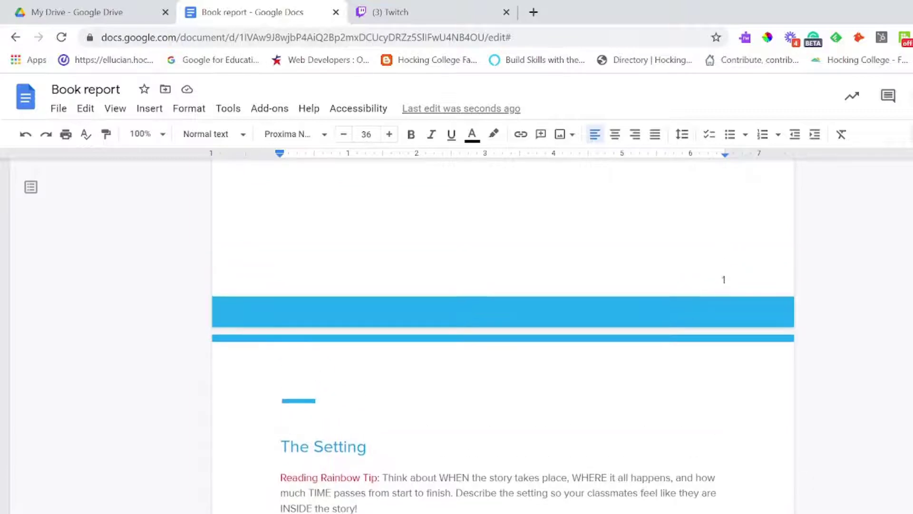
{"action": "scroll", "coordinate": [405, 499], "scroll_direction": "up", "scroll_amount": 10}
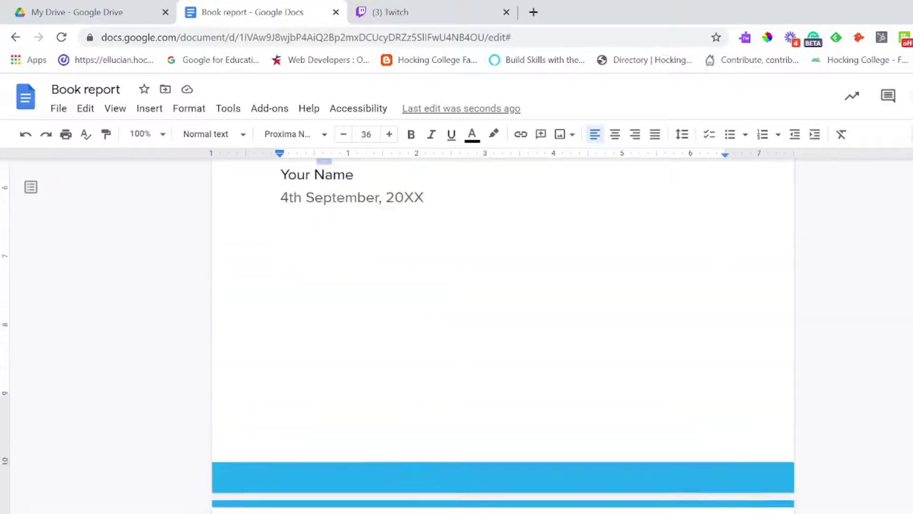
{"action": "scroll", "coordinate": [404, 500], "scroll_direction": "down", "scroll_amount": 3}
{"action": "scroll", "coordinate": [405, 500], "scroll_direction": "down", "scroll_amount": 5}
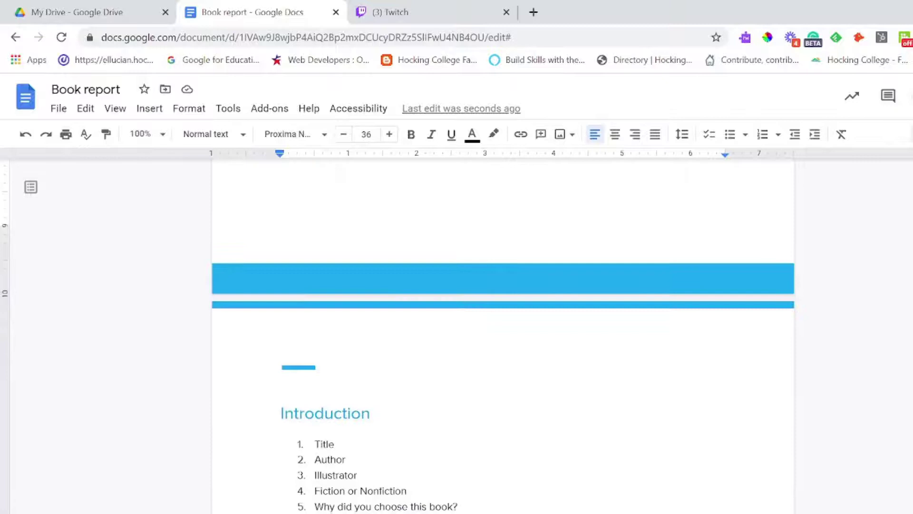
{"action": "scroll", "coordinate": [404, 500], "scroll_direction": "down", "scroll_amount": 11}
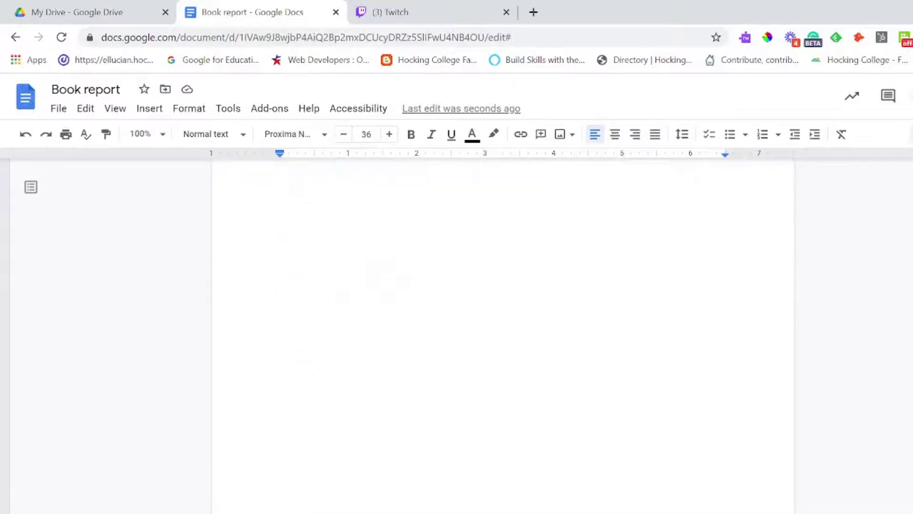
{"action": "scroll", "coordinate": [405, 500], "scroll_direction": "down", "scroll_amount": 3}
{"action": "scroll", "coordinate": [404, 500], "scroll_direction": "up", "scroll_amount": 14}
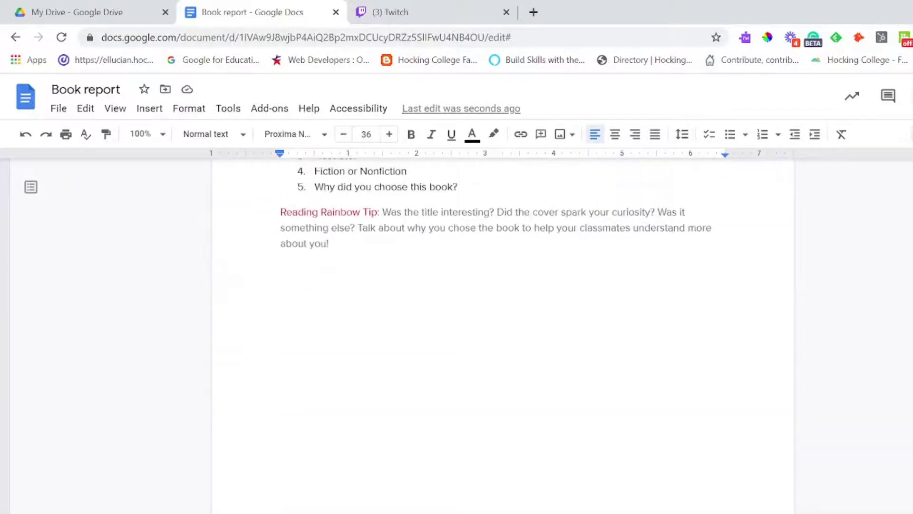
{"action": "scroll", "coordinate": [403, 500], "scroll_direction": "up", "scroll_amount": 10}
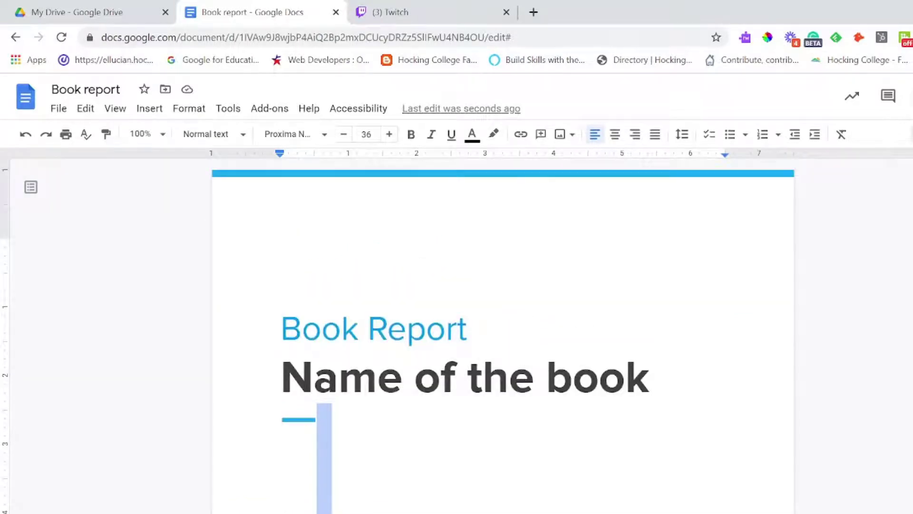
{"action": "scroll", "coordinate": [428, 455], "scroll_direction": "down", "scroll_amount": 9}
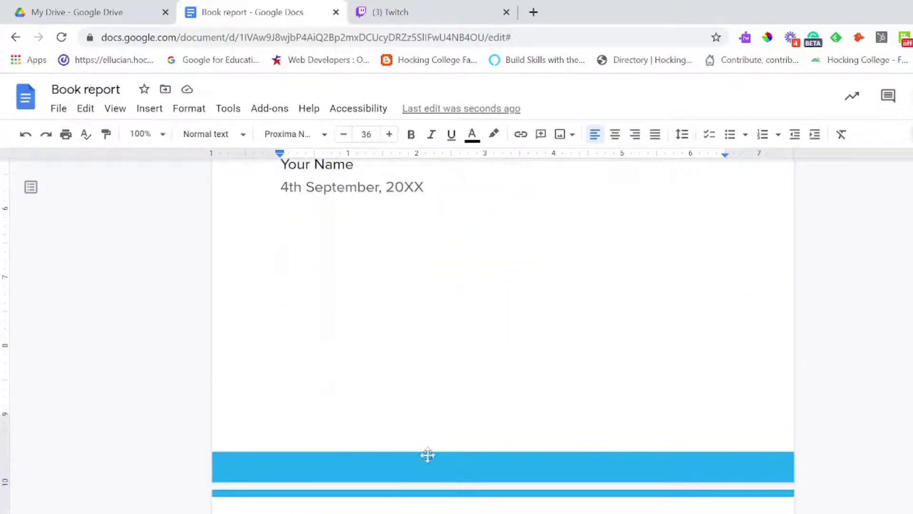
Put the caret at the very start of the Introduction heading after browsing the Format menu
{"action": "left_click", "coordinate": [424, 465]}
{"action": "left_click", "coordinate": [185, 111]}
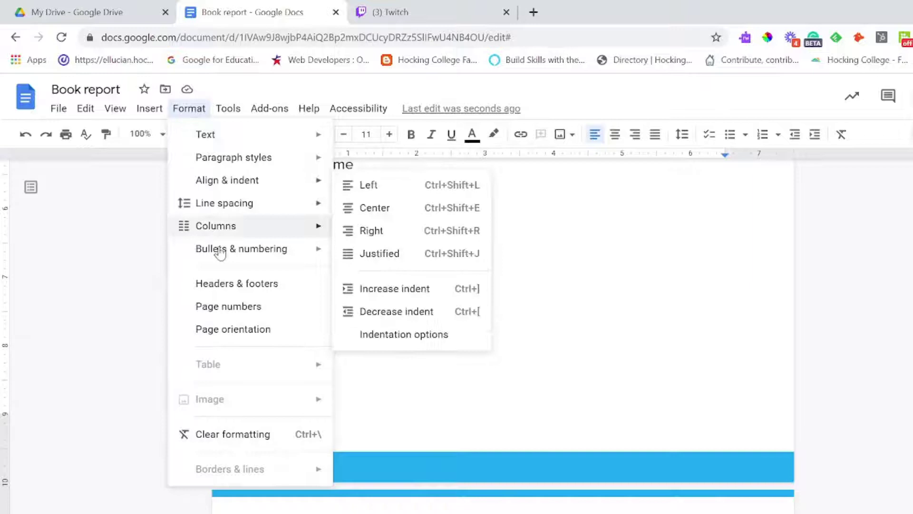
{"action": "mouse_move", "coordinate": [145, 116]}
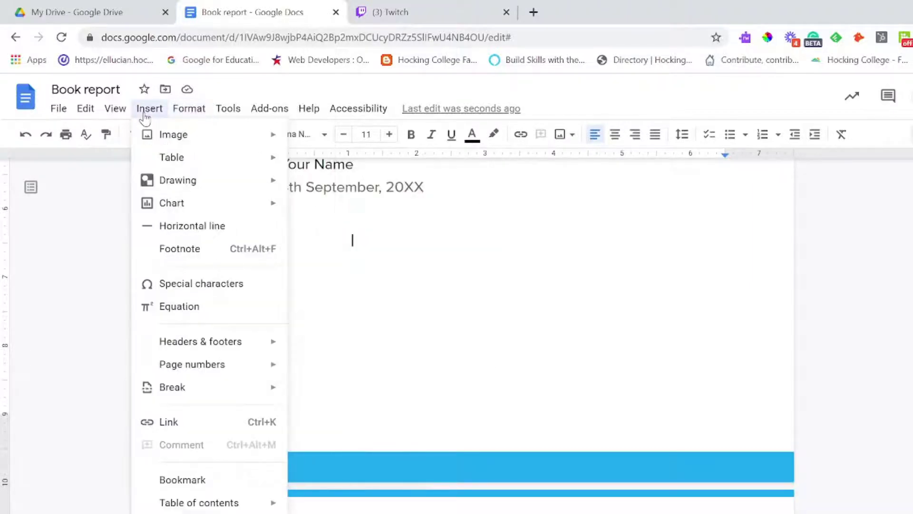
{"action": "mouse_move", "coordinate": [176, 139]}
{"action": "key", "text": "Escape"}
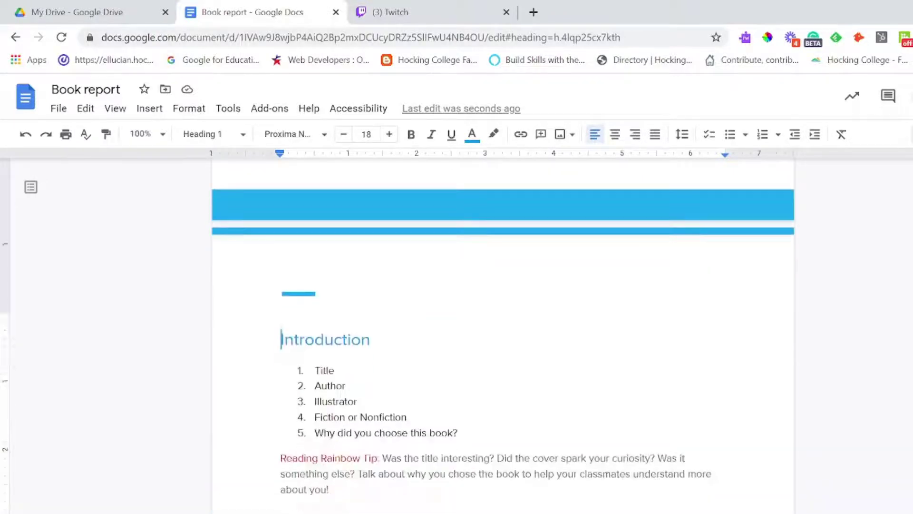
Insert a page break before the Introduction heading, leaving a blank page after the title
{"action": "left_click", "coordinate": [151, 109]}
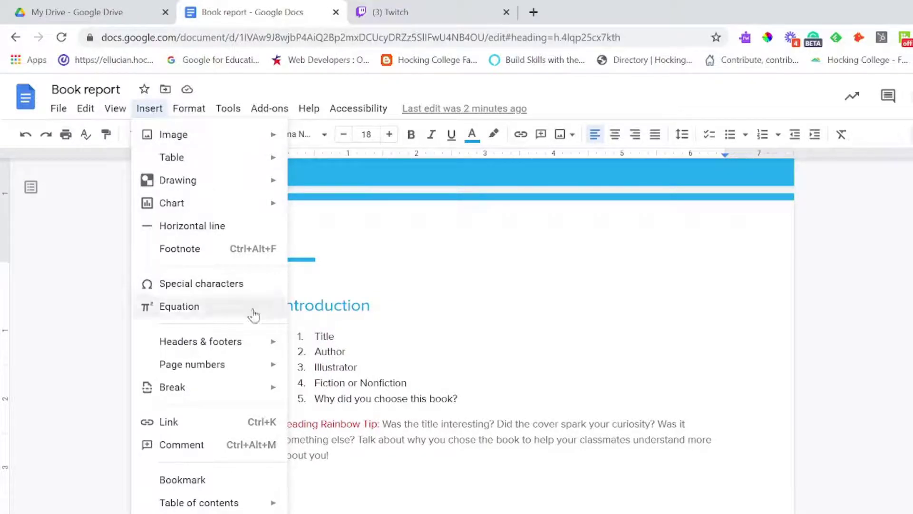
{"action": "mouse_move", "coordinate": [272, 391]}
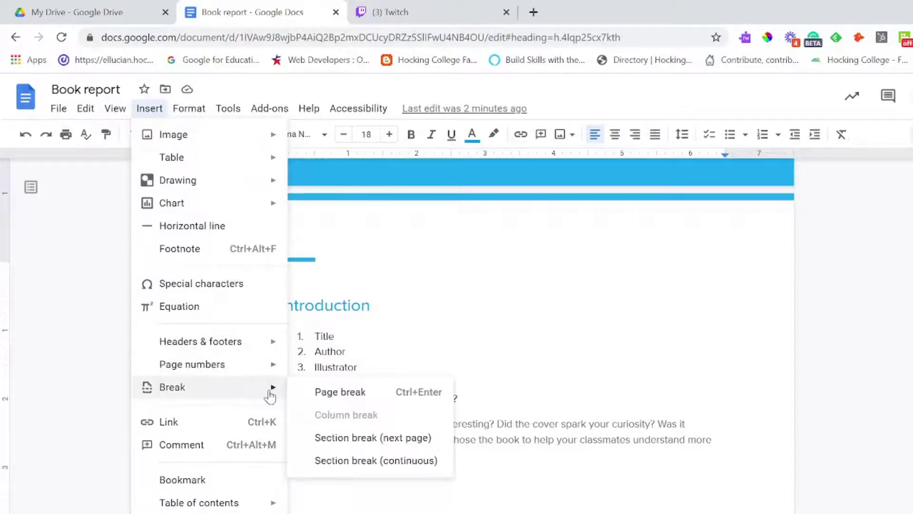
{"action": "left_click", "coordinate": [330, 400]}
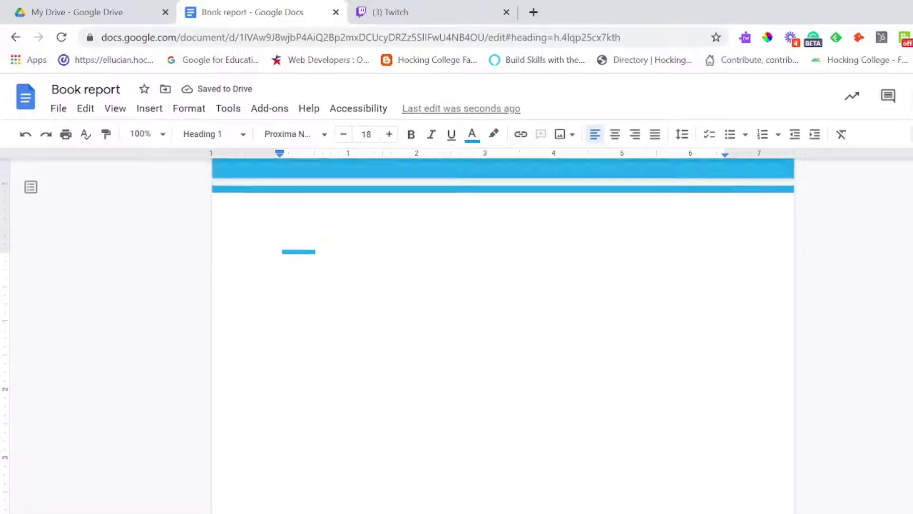
{"action": "left_click", "coordinate": [149, 109]}
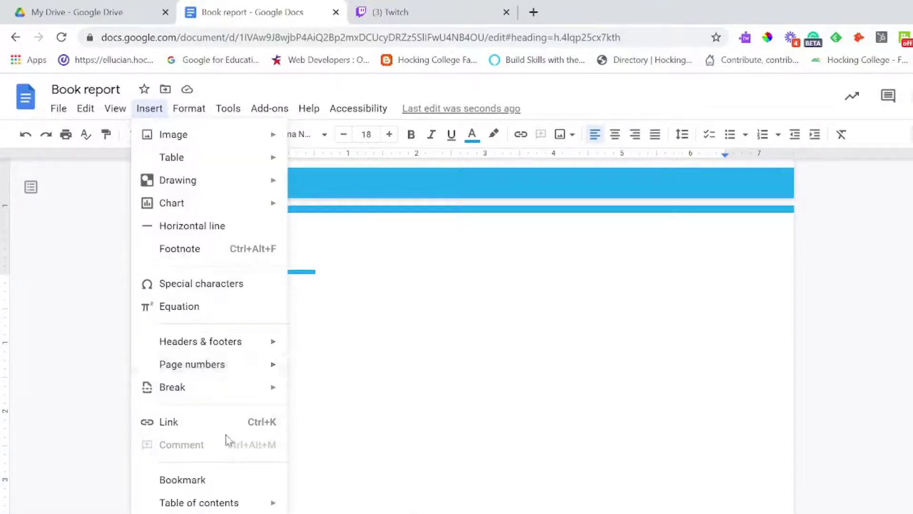
Insert a blue-links table of contents on the new blank page
{"action": "mouse_move", "coordinate": [242, 391]}
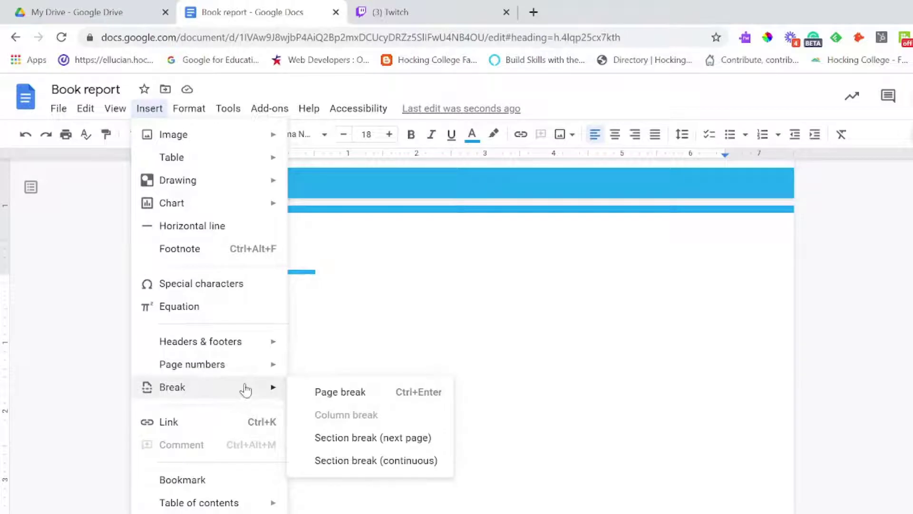
{"action": "mouse_move", "coordinate": [270, 511]}
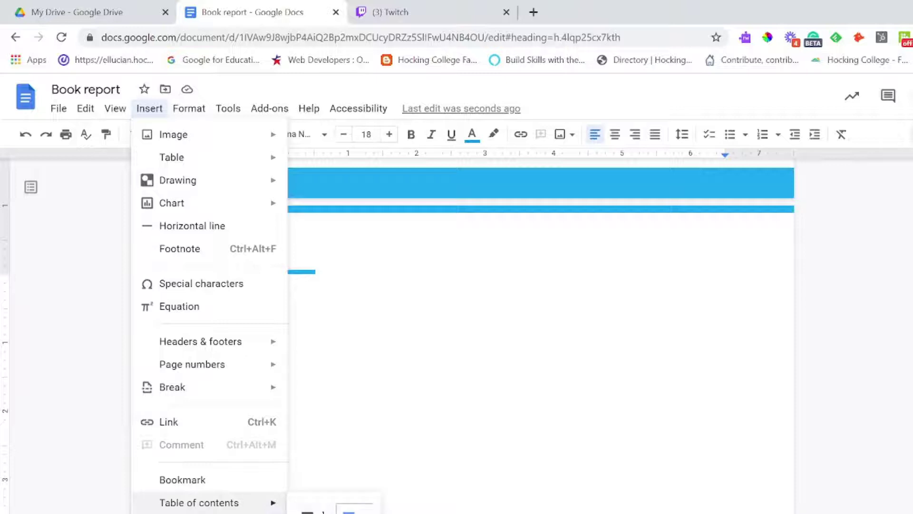
{"action": "left_click", "coordinate": [354, 510]}
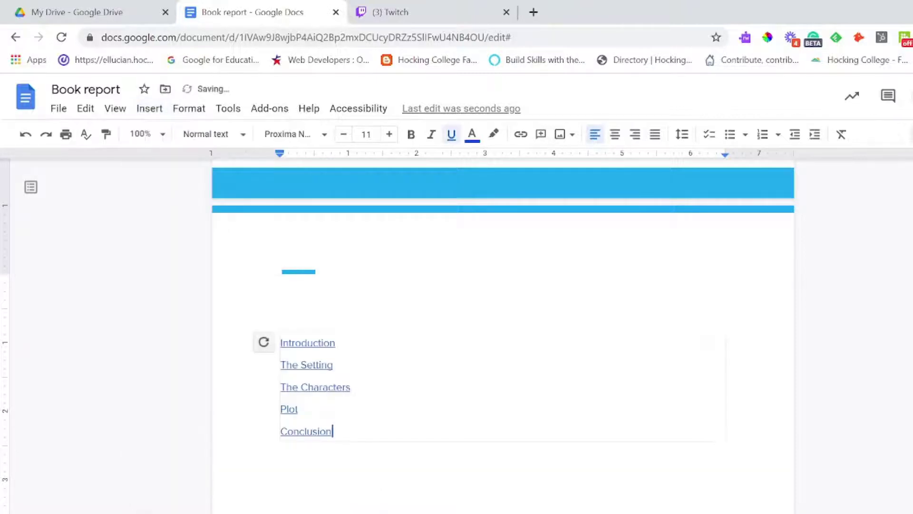
{"action": "left_click", "coordinate": [353, 500]}
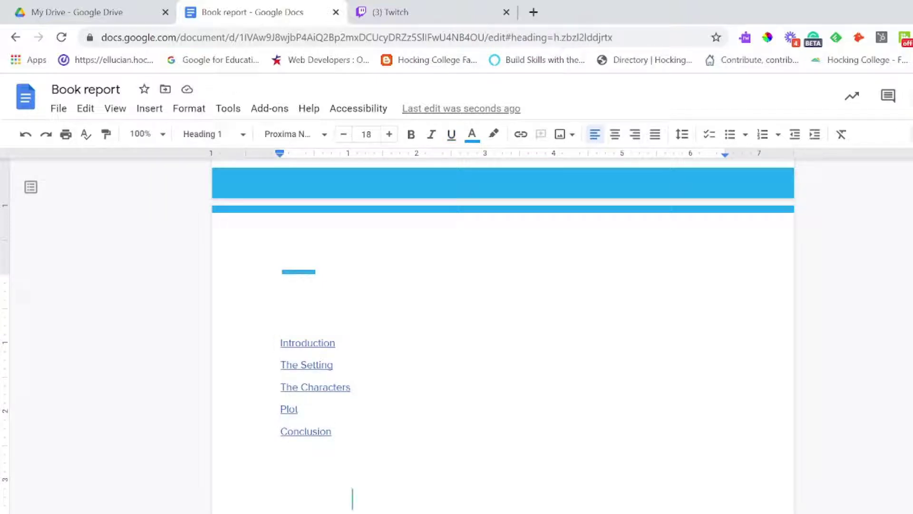
{"action": "left_click", "coordinate": [299, 365]}
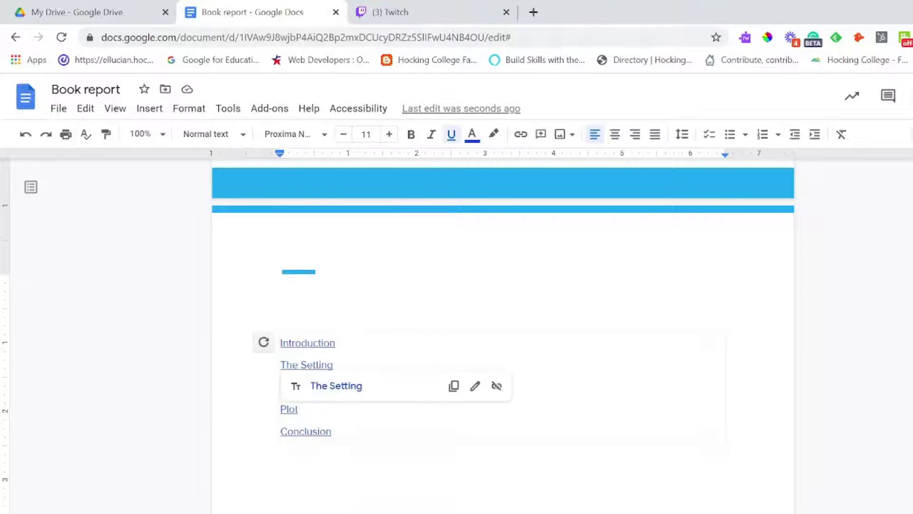
{"action": "left_click", "coordinate": [302, 342]}
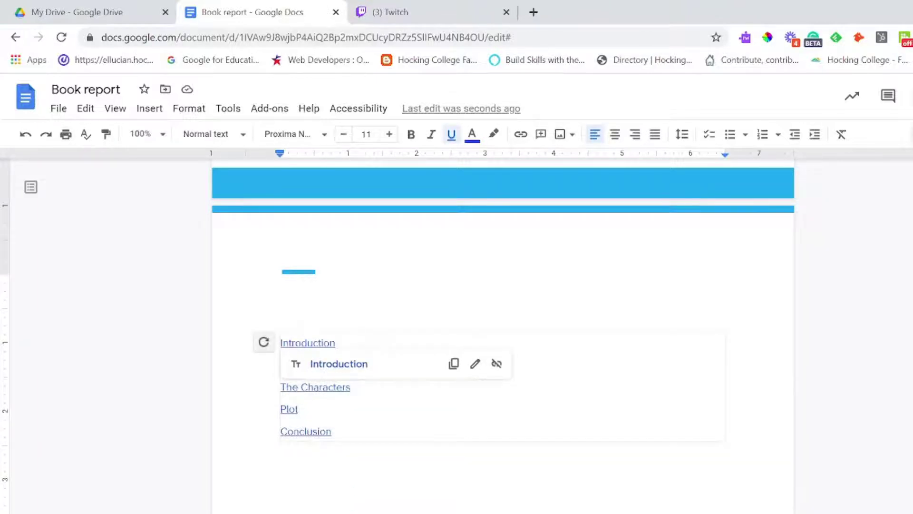
{"action": "left_click", "coordinate": [339, 363]}
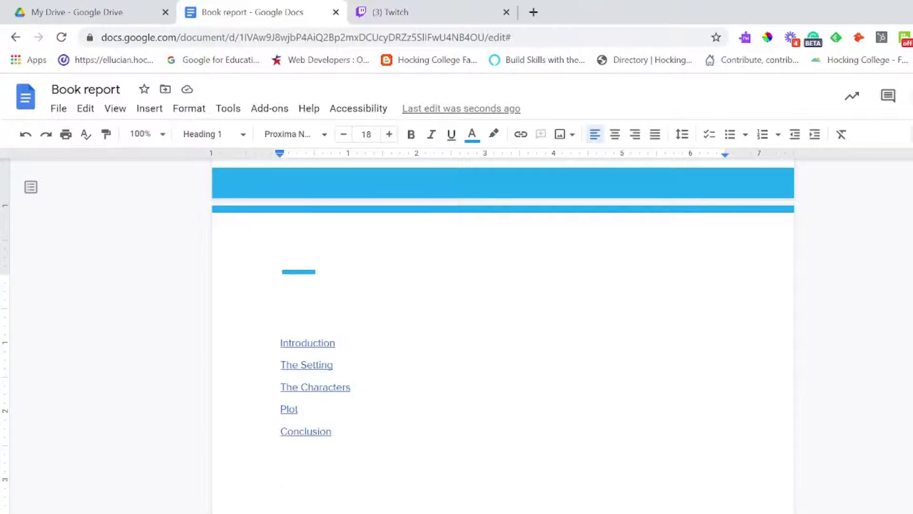
{"action": "left_click", "coordinate": [306, 343]}
{"action": "left_click", "coordinate": [339, 363]}
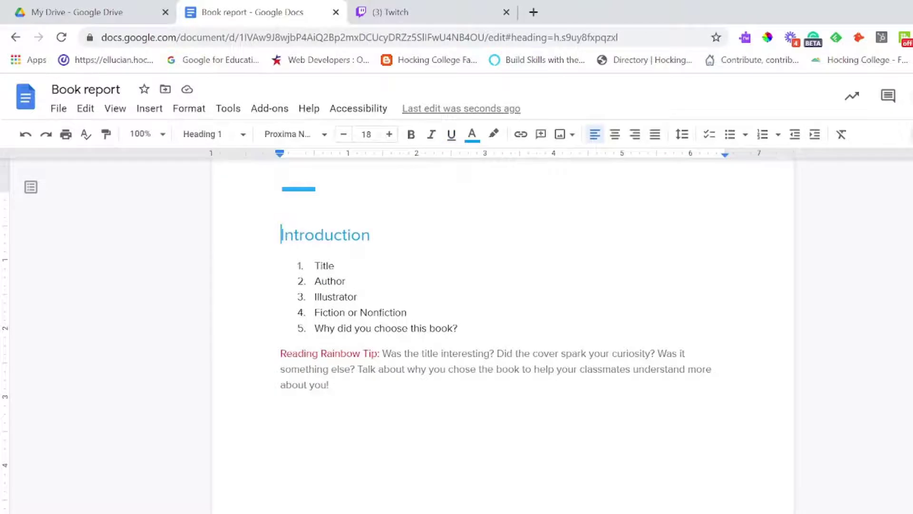
{"action": "scroll", "coordinate": [322, 363], "scroll_direction": "up", "scroll_amount": 10}
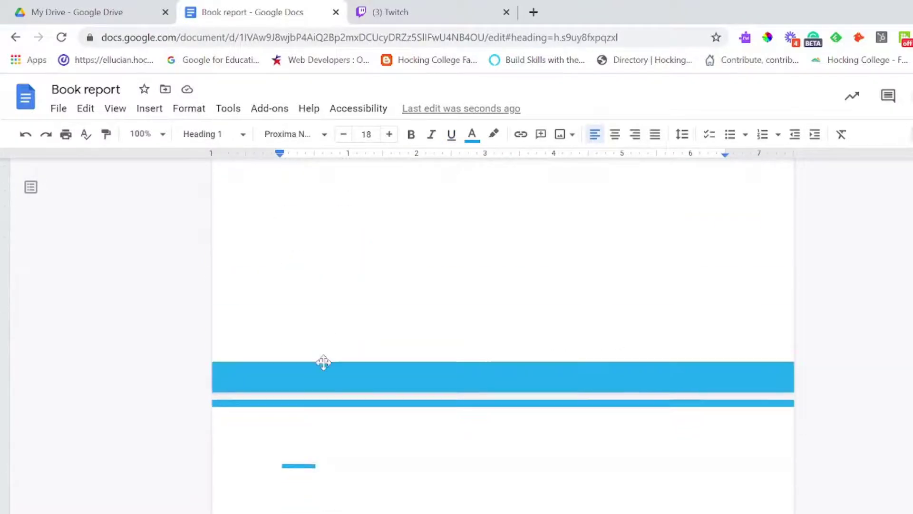
{"action": "left_click", "coordinate": [317, 333]}
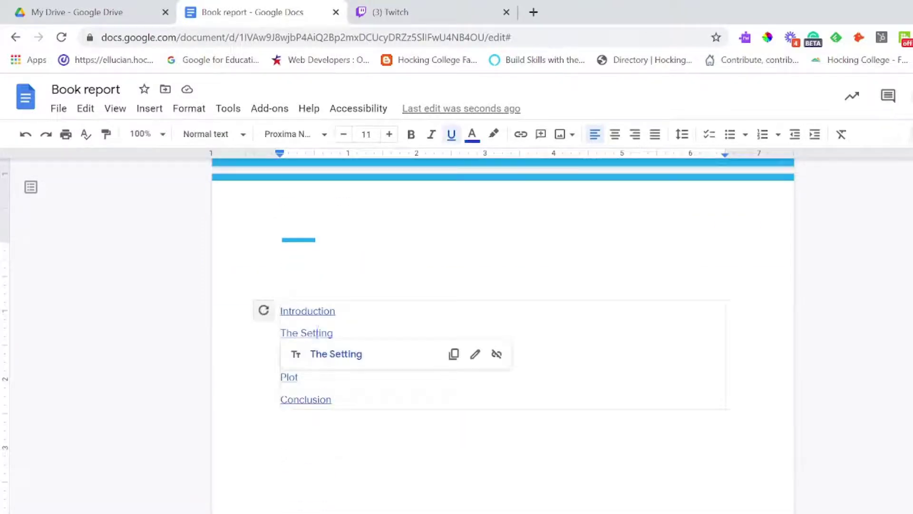
{"action": "left_click", "coordinate": [342, 356]}
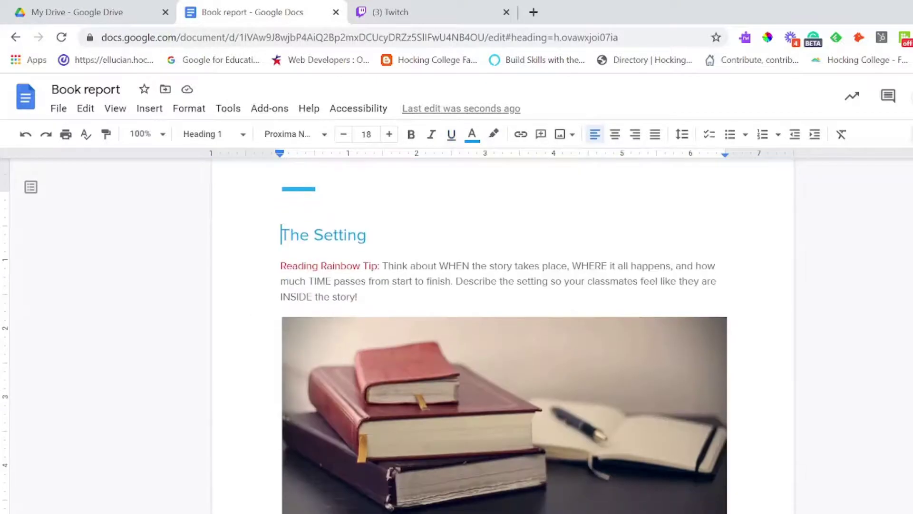
{"action": "scroll", "coordinate": [503, 333], "scroll_direction": "up", "scroll_amount": 10}
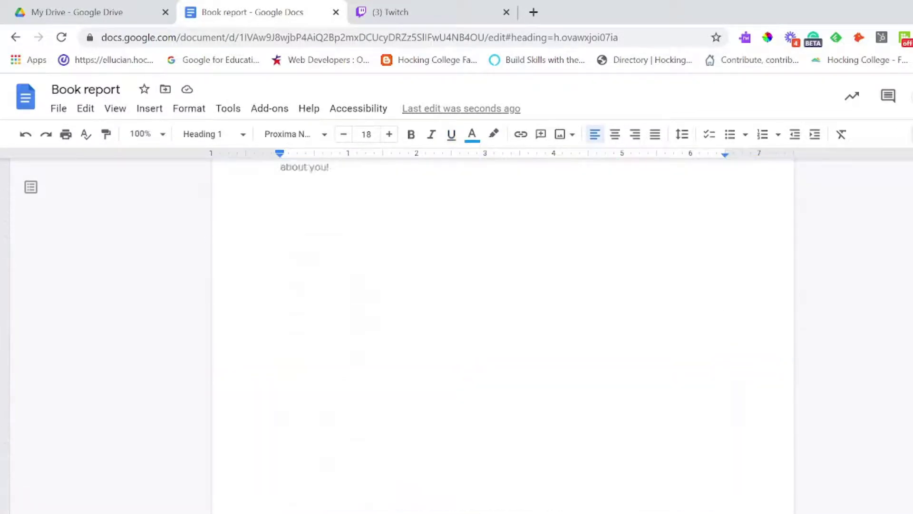
{"action": "scroll", "coordinate": [502, 333], "scroll_direction": "down", "scroll_amount": 3}
{"action": "scroll", "coordinate": [503, 333], "scroll_direction": "up", "scroll_amount": 4}
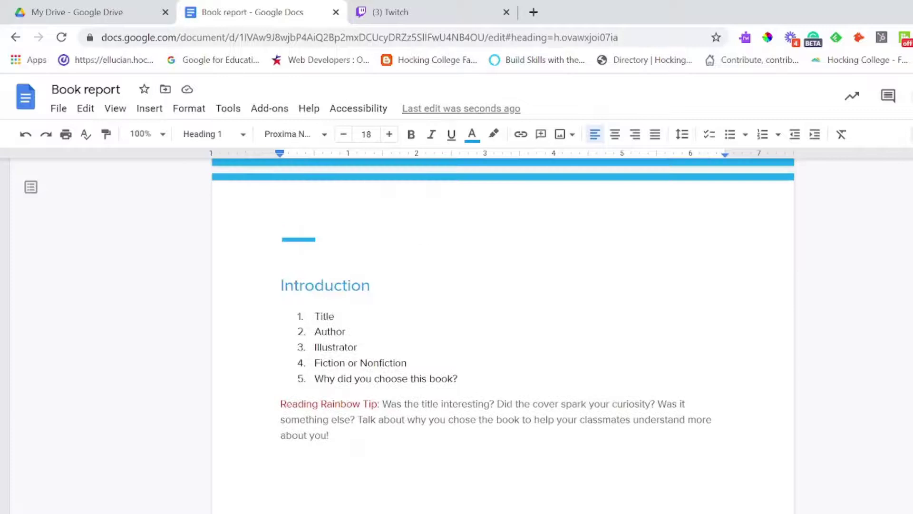
{"action": "scroll", "coordinate": [503, 333], "scroll_direction": "up", "scroll_amount": 5}
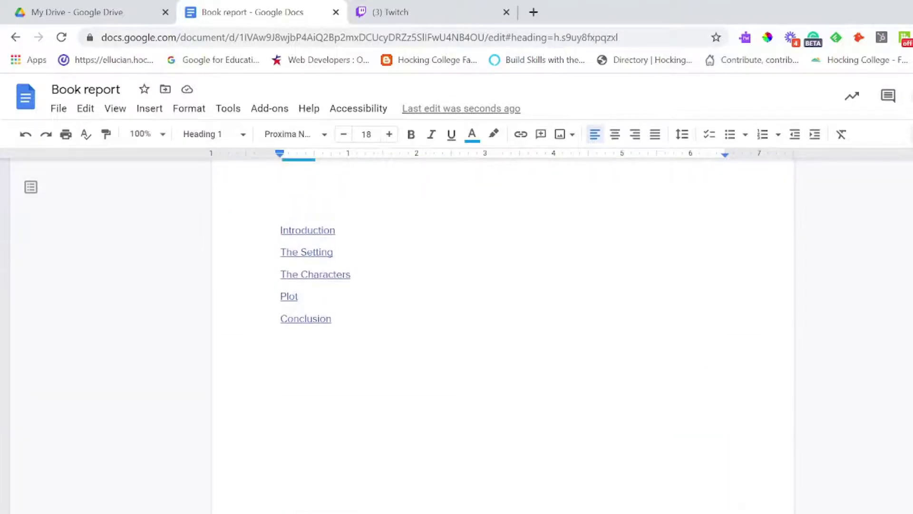
{"action": "left_click", "coordinate": [319, 274]}
{"action": "left_click", "coordinate": [333, 297]}
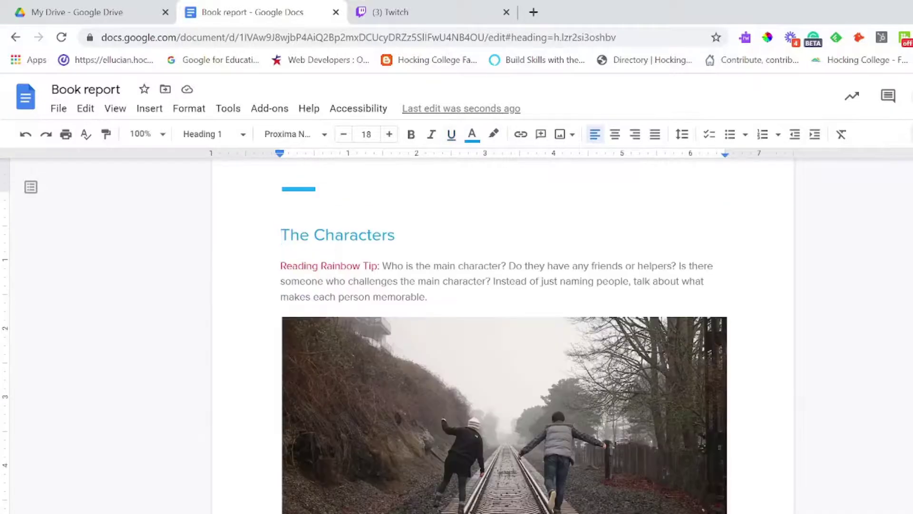
{"action": "scroll", "coordinate": [332, 296], "scroll_direction": "up", "scroll_amount": 10}
{"action": "scroll", "coordinate": [332, 296], "scroll_direction": "up", "scroll_amount": 7}
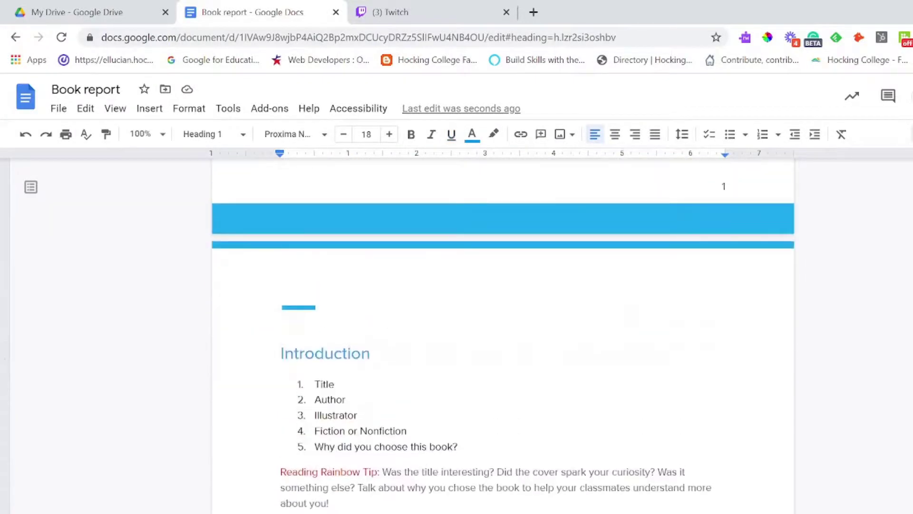
{"action": "scroll", "coordinate": [333, 296], "scroll_direction": "up", "scroll_amount": 10}
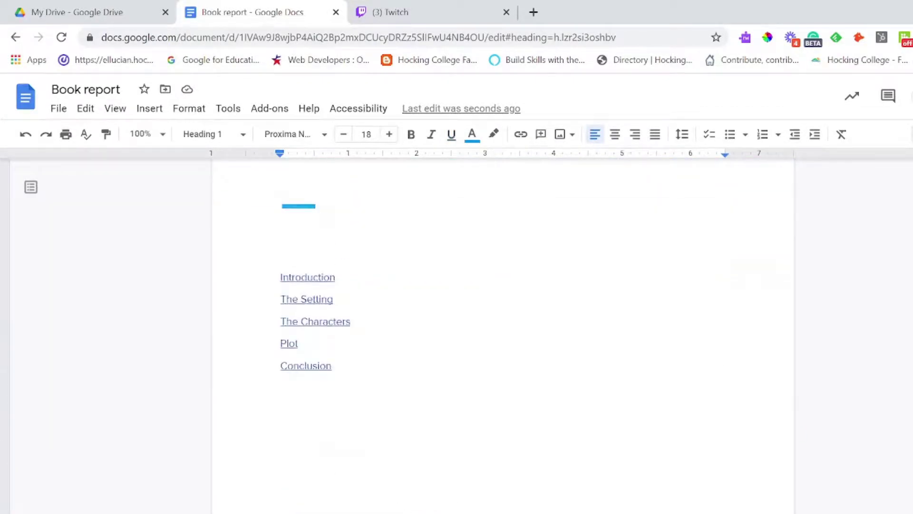
Edit inside the old contents list, merging The Setting and The Characters entries onto one line
{"action": "left_click", "coordinate": [332, 365]}
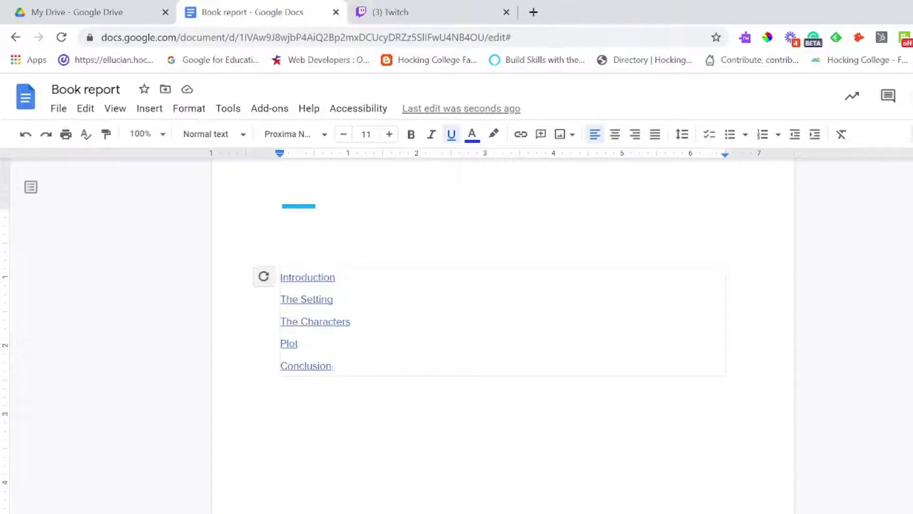
{"action": "key", "text": "Up"}
{"action": "key", "text": "Up"}
{"action": "key", "text": "Up"}
{"action": "key", "text": "Up"}
{"action": "key", "text": "Up"}
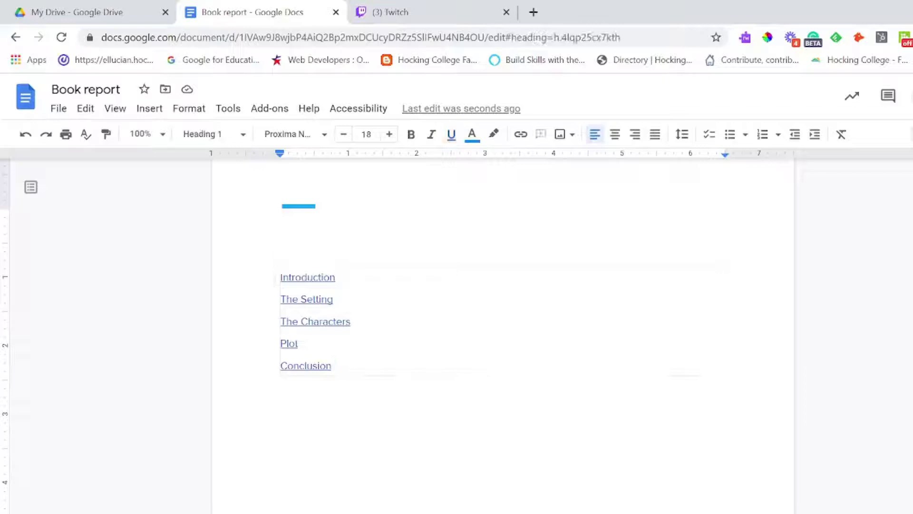
{"action": "key", "text": "Down"}
{"action": "key", "text": "Down"}
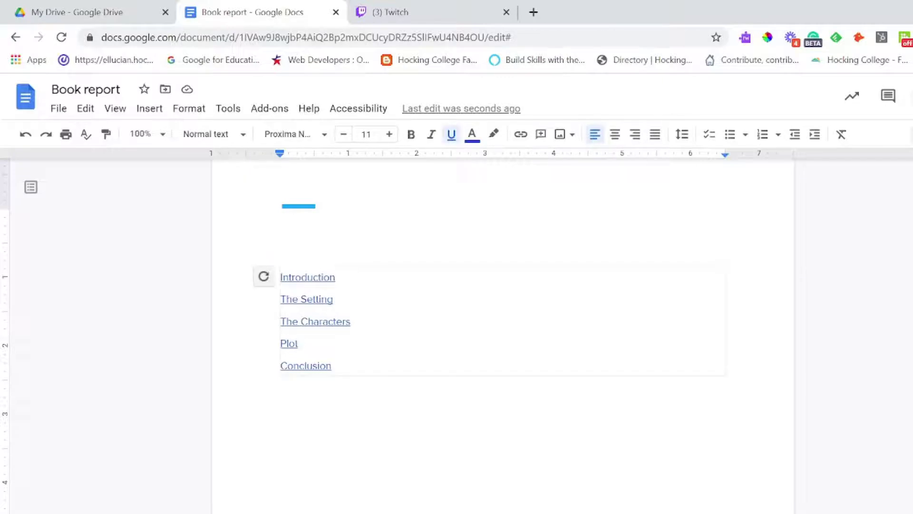
{"action": "key", "text": "Delete"}
{"action": "left_click", "coordinate": [399, 320]}
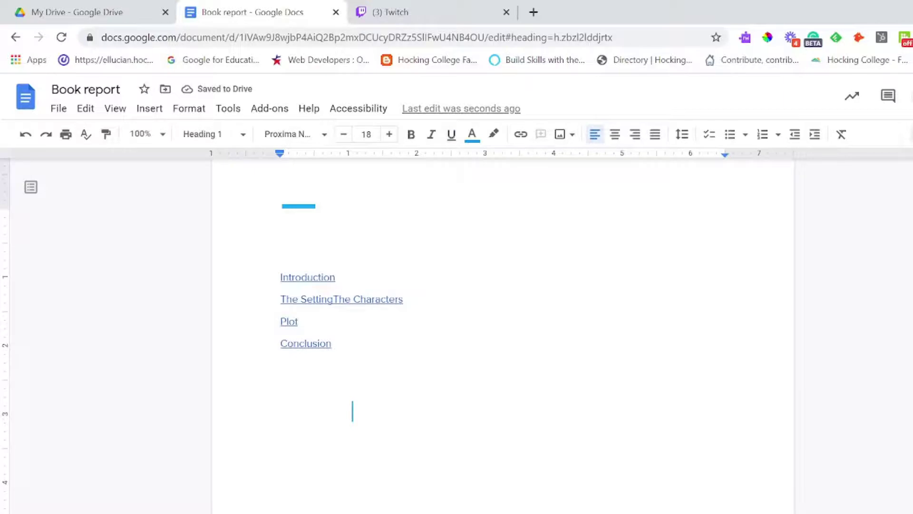
Select the whole old table of contents with its surrounding blank lines and delete it
{"action": "right_click", "coordinate": [537, 277]}
{"action": "left_click", "coordinate": [284, 244]}
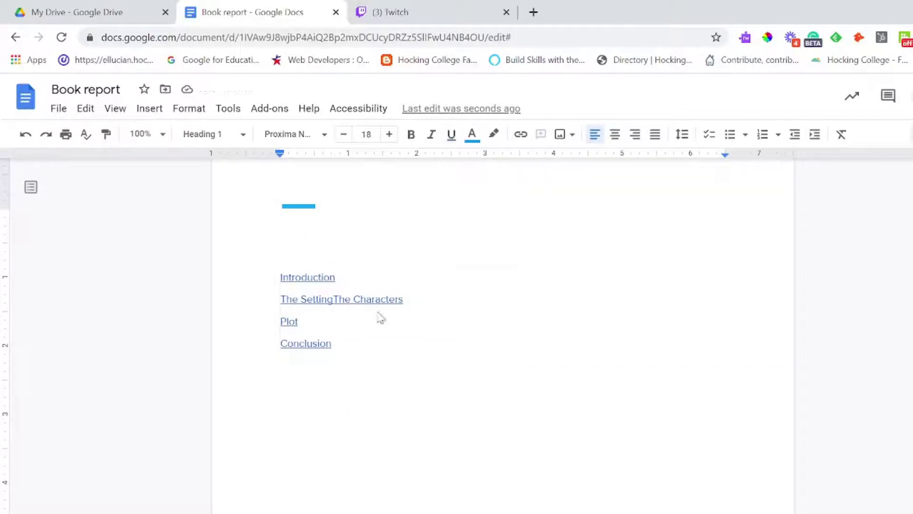
{"action": "left_click_drag", "start_coordinate": [284, 245], "coordinate": [359, 424]}
{"action": "key", "text": "BackSpace"}
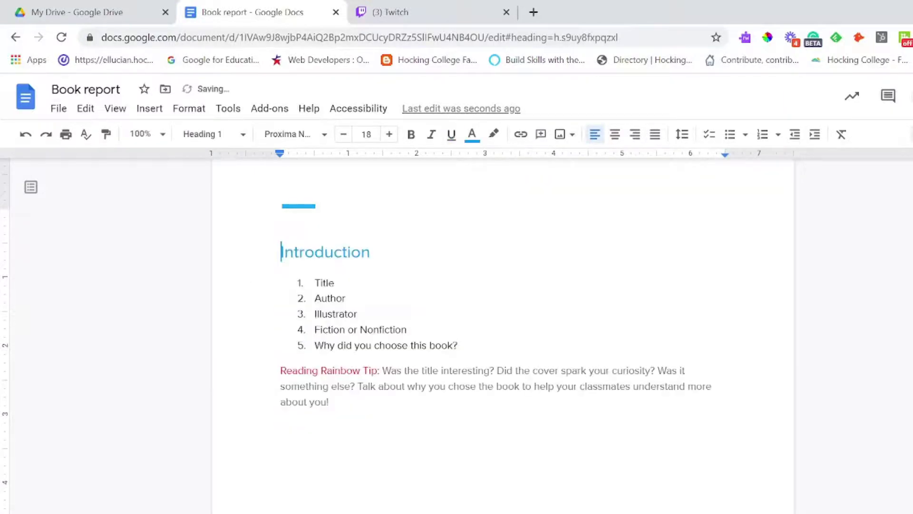
{"action": "scroll", "coordinate": [430, 432], "scroll_direction": "up", "scroll_amount": 5}
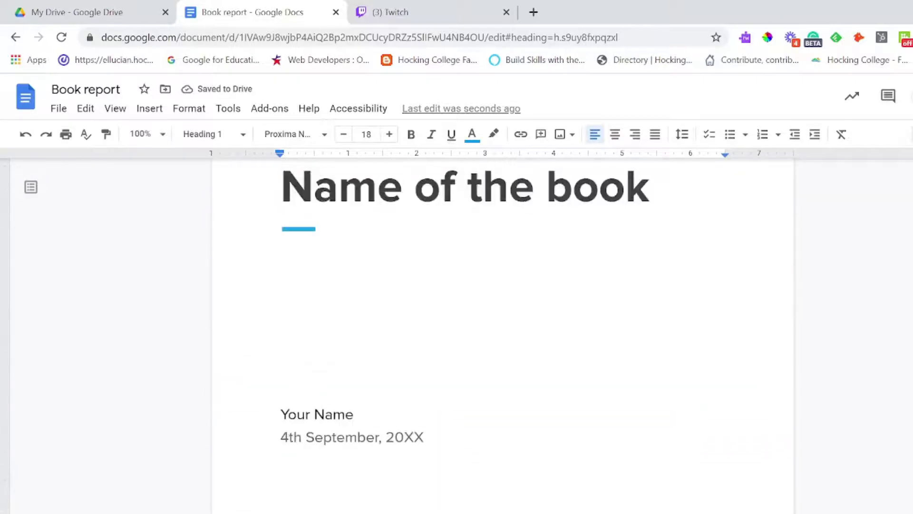
{"action": "scroll", "coordinate": [430, 285], "scroll_direction": "up", "scroll_amount": 5}
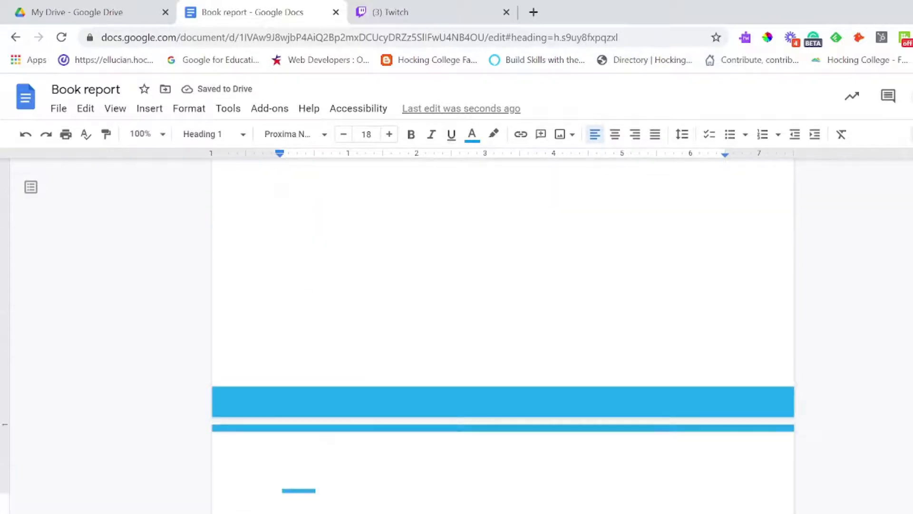
Insert a page break to start a fresh page for the contents
{"action": "left_click", "coordinate": [150, 109]}
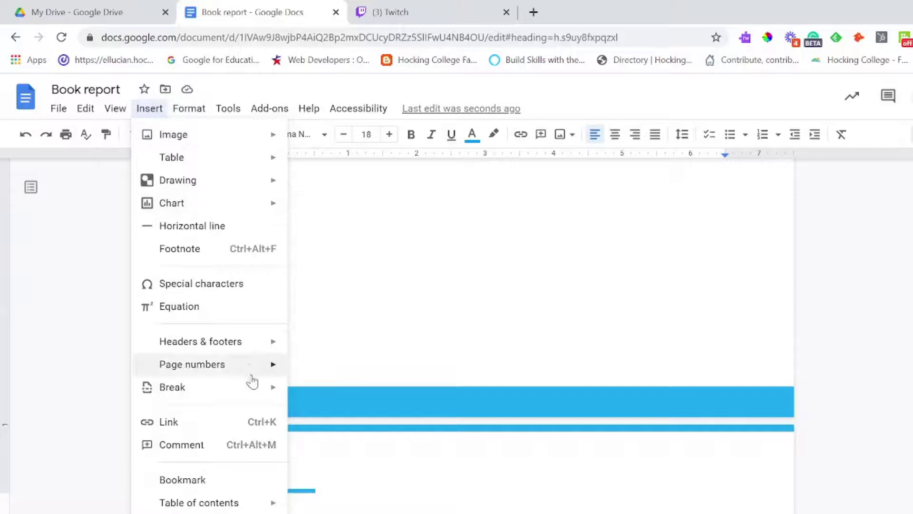
{"action": "mouse_move", "coordinate": [262, 396]}
{"action": "left_click", "coordinate": [328, 393]}
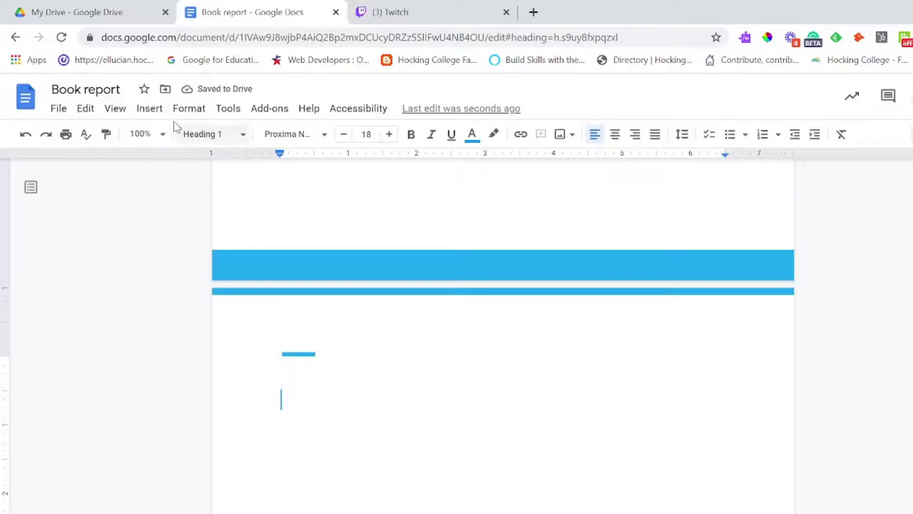
Insert a page-numbered table of contents listing Introduction 2 through Conclusion 6
{"action": "left_click", "coordinate": [149, 109]}
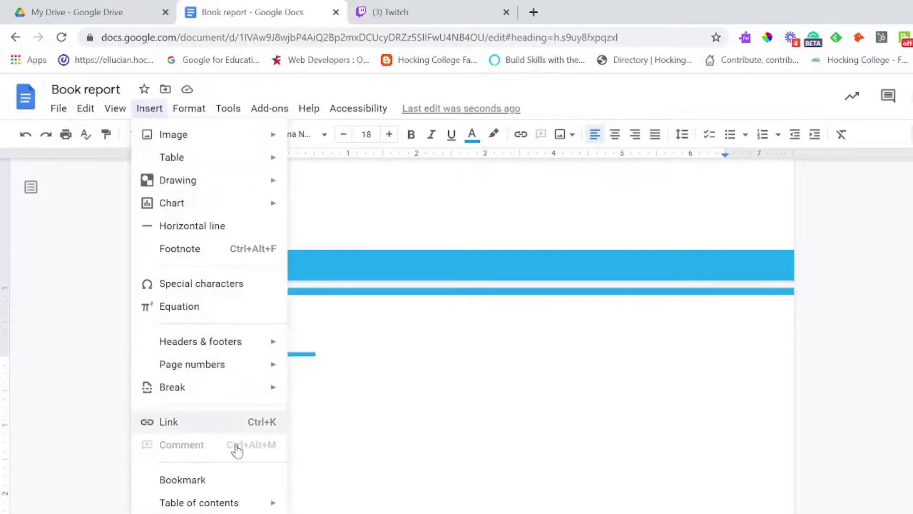
{"action": "mouse_move", "coordinate": [214, 502]}
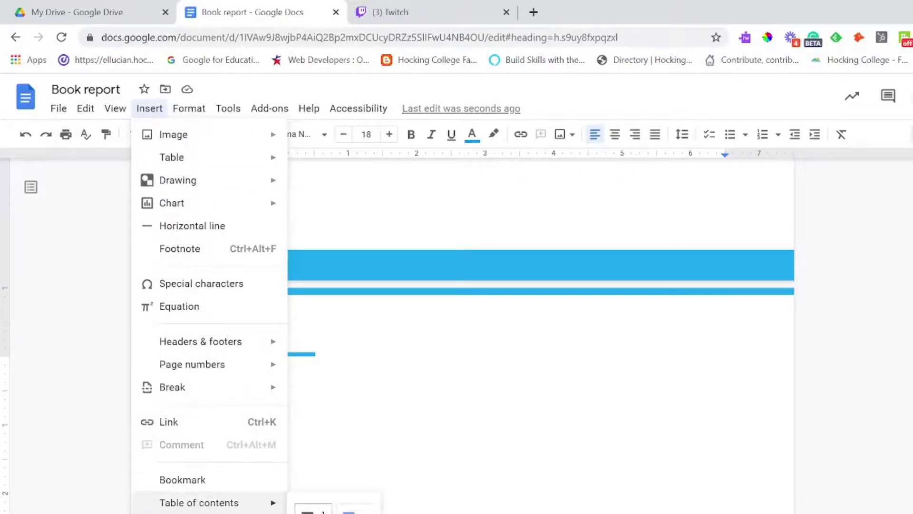
{"action": "left_click", "coordinate": [313, 510]}
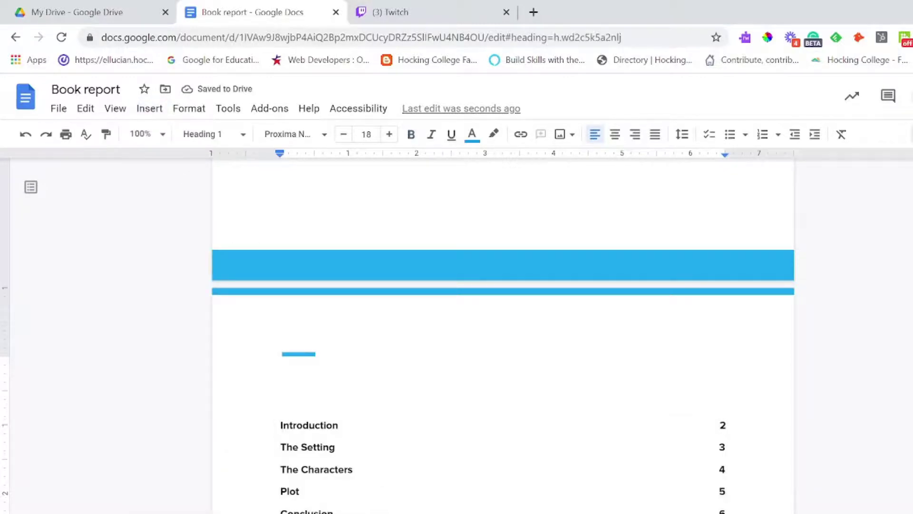
Follow the Introduction and The Characters contents links to confirm they jump to their headings
{"action": "left_click", "coordinate": [314, 425]}
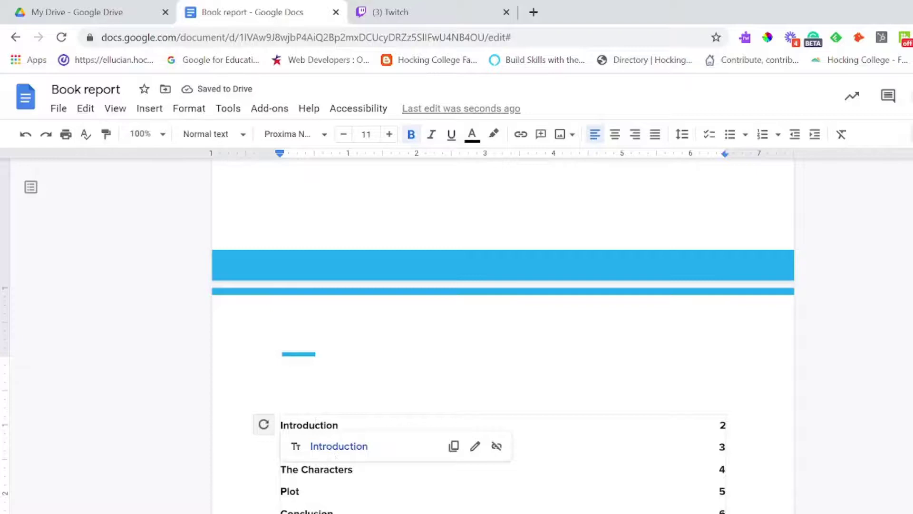
{"action": "left_click", "coordinate": [338, 445]}
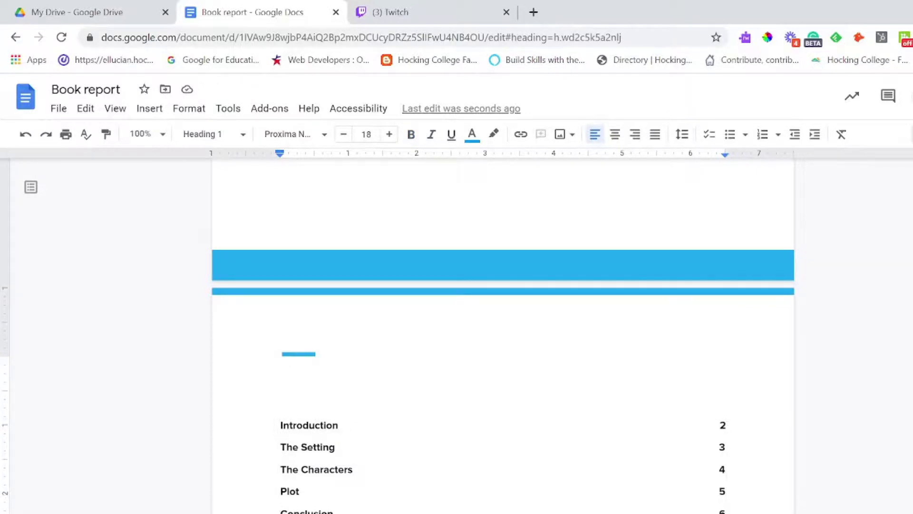
{"action": "scroll", "coordinate": [503, 333], "scroll_direction": "down", "scroll_amount": 2}
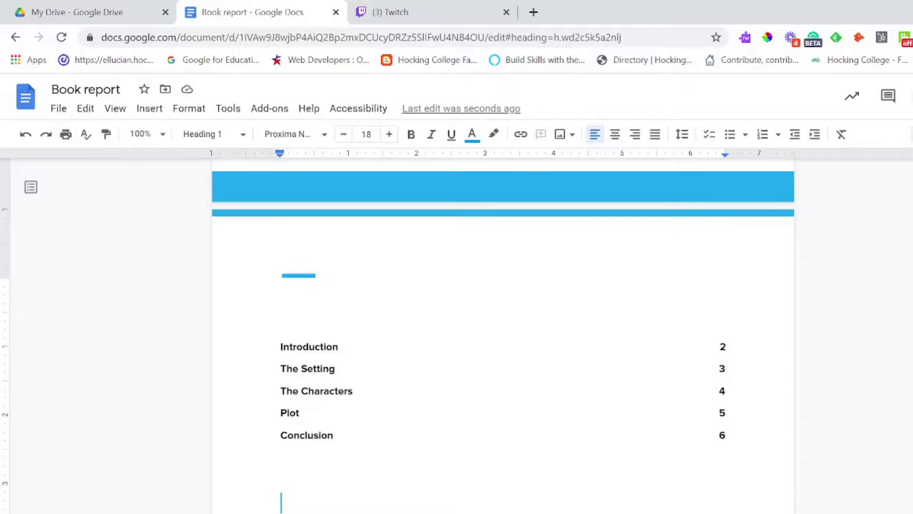
{"action": "left_click", "coordinate": [310, 346]}
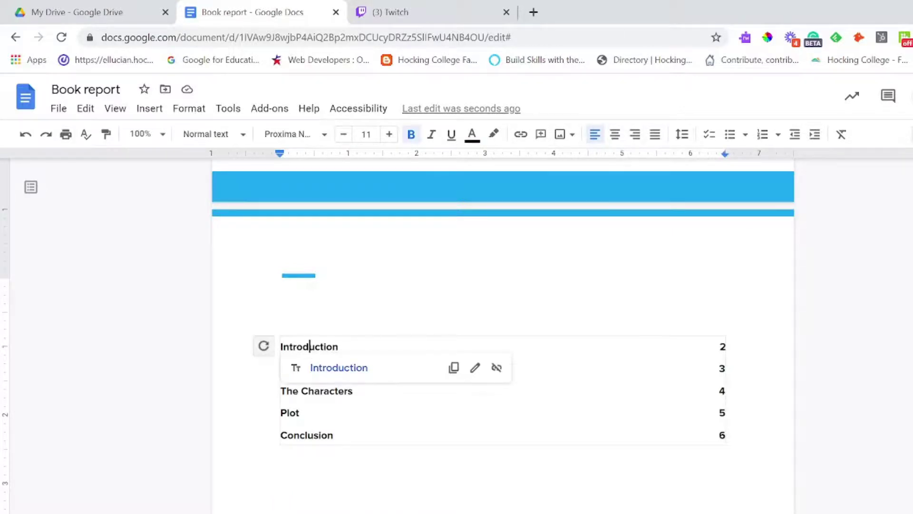
{"action": "left_click", "coordinate": [338, 367]}
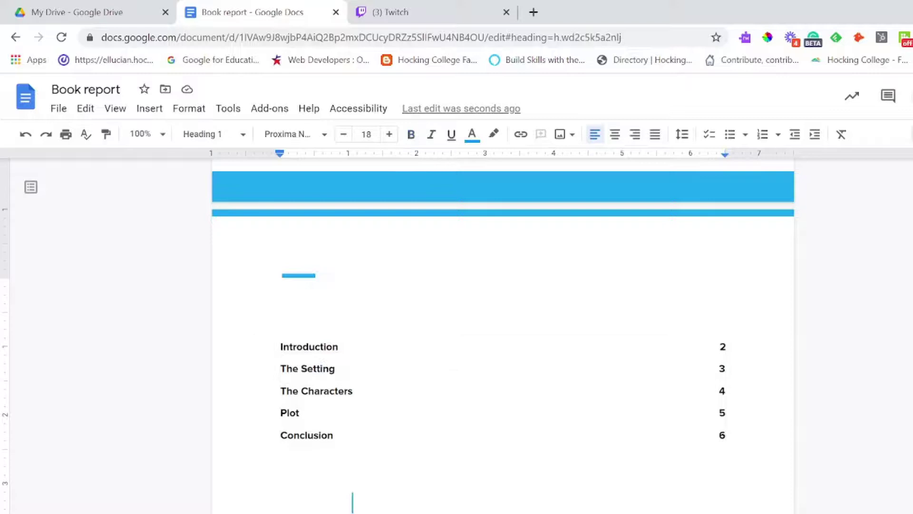
{"action": "scroll", "coordinate": [352, 482], "scroll_direction": "down", "scroll_amount": 1}
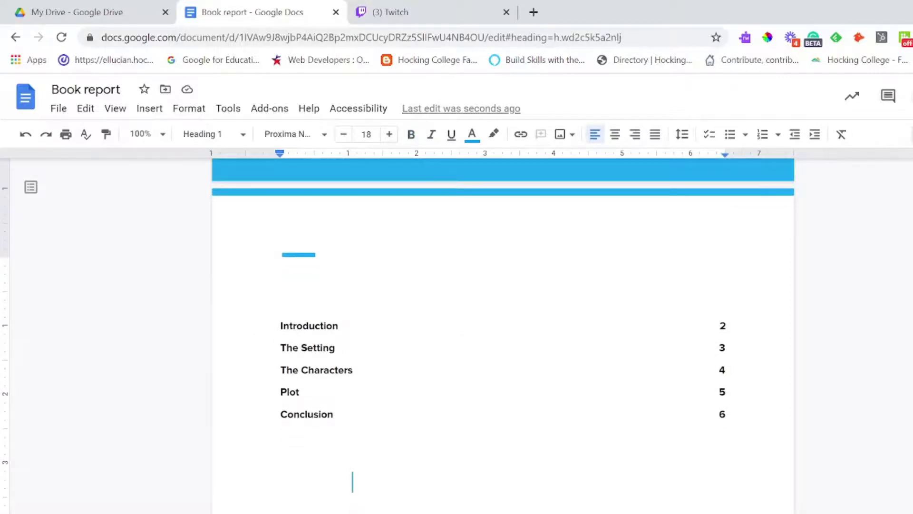
{"action": "left_click", "coordinate": [348, 370]}
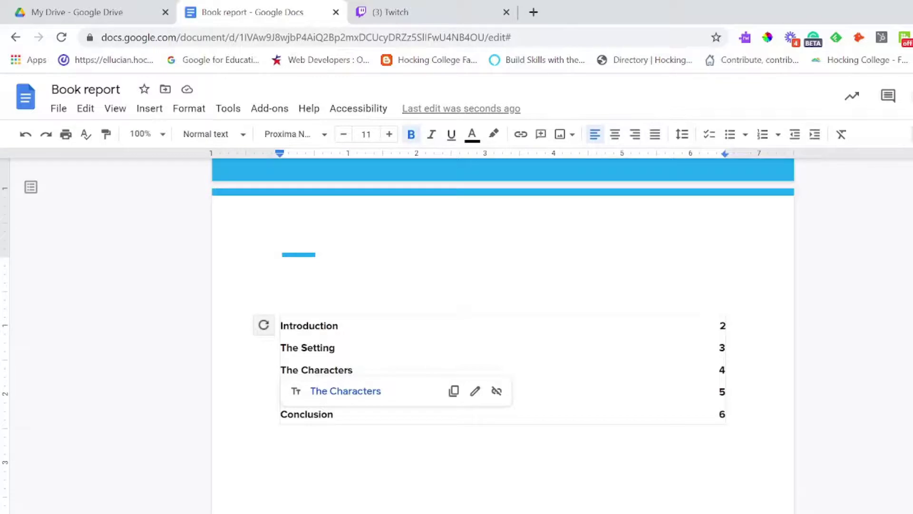
{"action": "scroll", "coordinate": [503, 333], "scroll_direction": "down", "scroll_amount": 20}
Scroll back up through the report to the title page
{"action": "scroll", "coordinate": [503, 333], "scroll_direction": "down", "scroll_amount": 10}
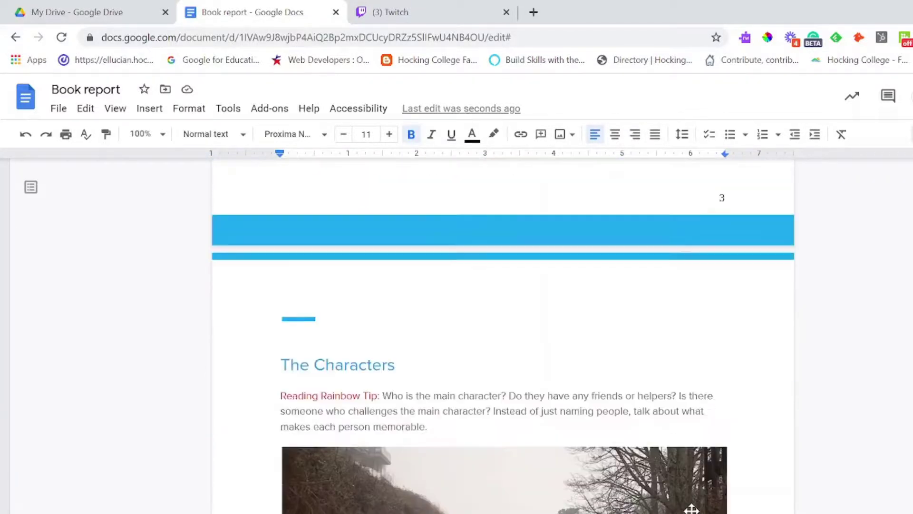
{"action": "scroll", "coordinate": [691, 509], "scroll_direction": "up", "scroll_amount": 5}
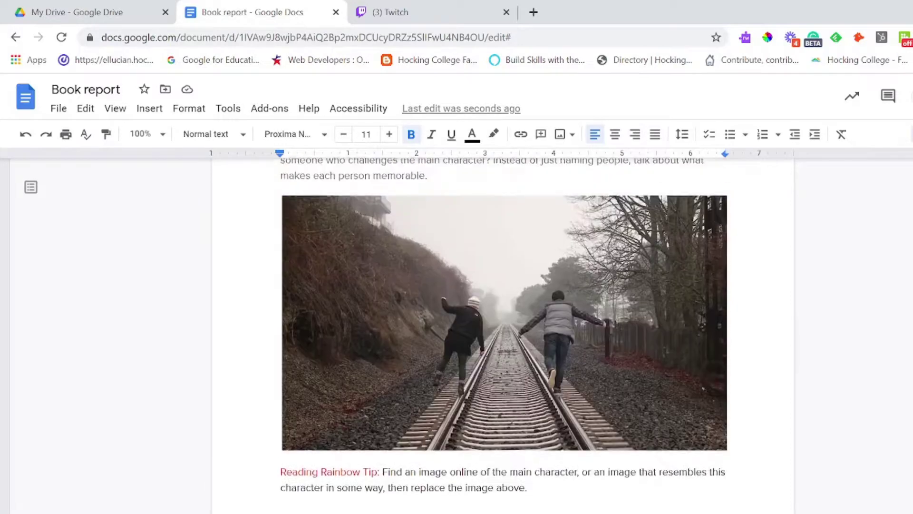
{"action": "scroll", "coordinate": [691, 509], "scroll_direction": "up", "scroll_amount": 20}
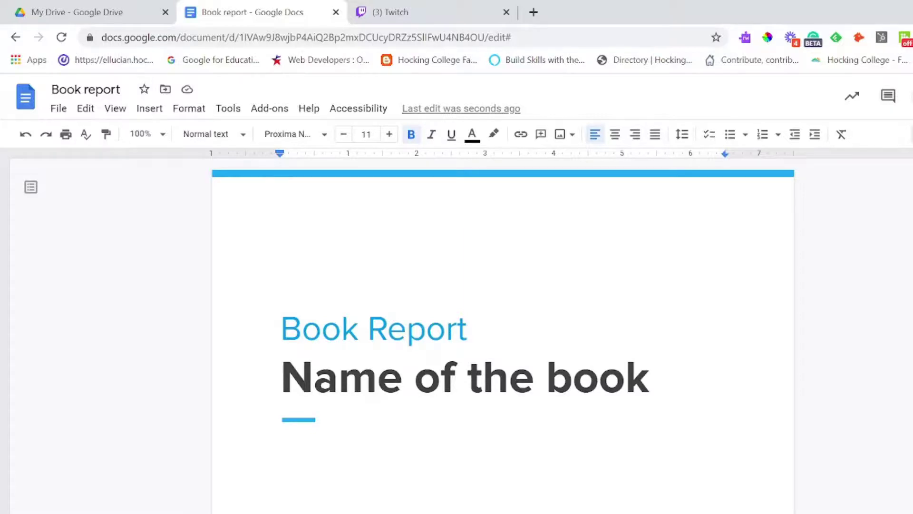
{"action": "scroll", "coordinate": [692, 509], "scroll_direction": "down", "scroll_amount": 2}
{"action": "scroll", "coordinate": [503, 333], "scroll_direction": "down", "scroll_amount": 2}
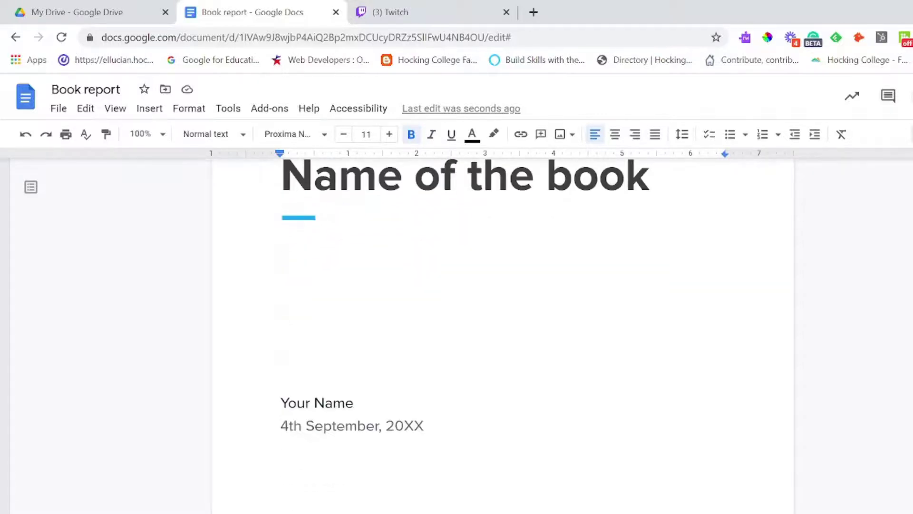
Select the date line on the title page, then place the caret on the empty line below it
{"action": "key", "text": "ctrl+shift+Left"}
{"action": "key", "text": "shift+Down"}
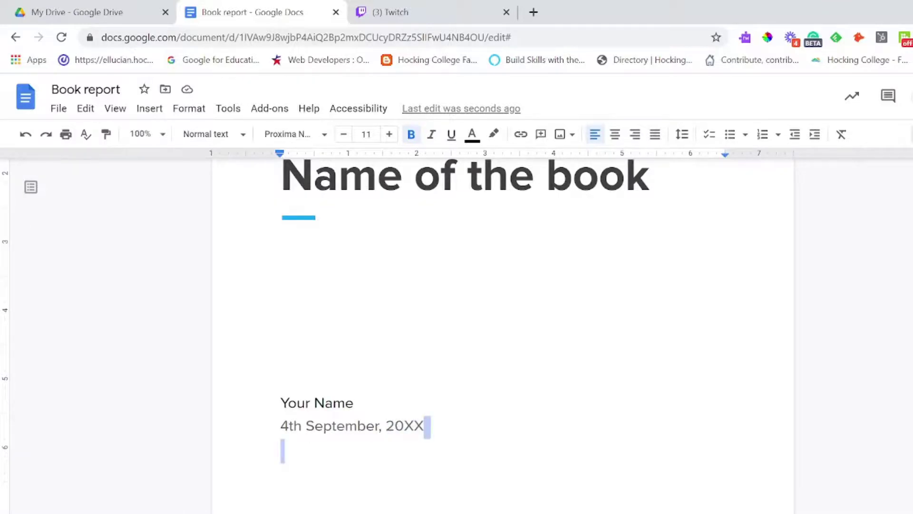
{"action": "key", "text": "shift+Up"}
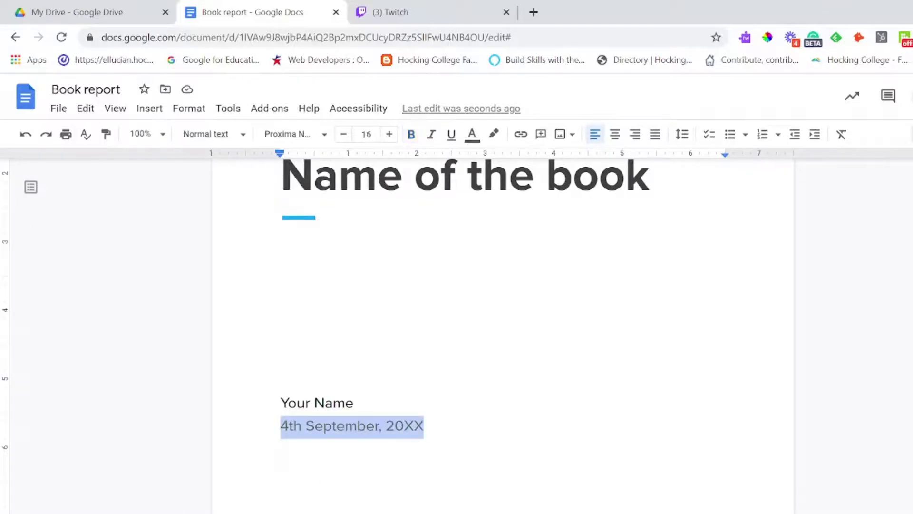
{"action": "left_click", "coordinate": [281, 479]}
Scroll to the page-numbered contents and place the caret in the Conclusion entry, ready to insert
{"action": "scroll", "coordinate": [502, 333], "scroll_direction": "down", "scroll_amount": 15}
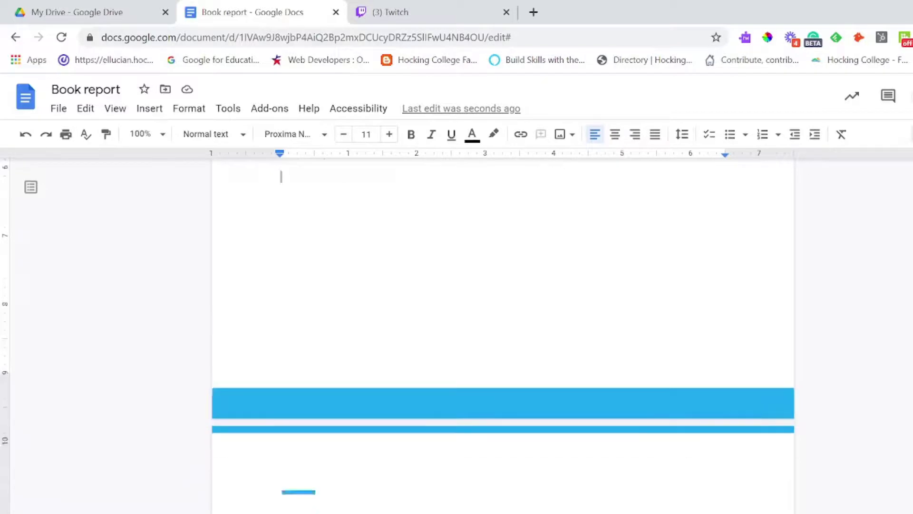
{"action": "scroll", "coordinate": [503, 333], "scroll_direction": "down", "scroll_amount": 10}
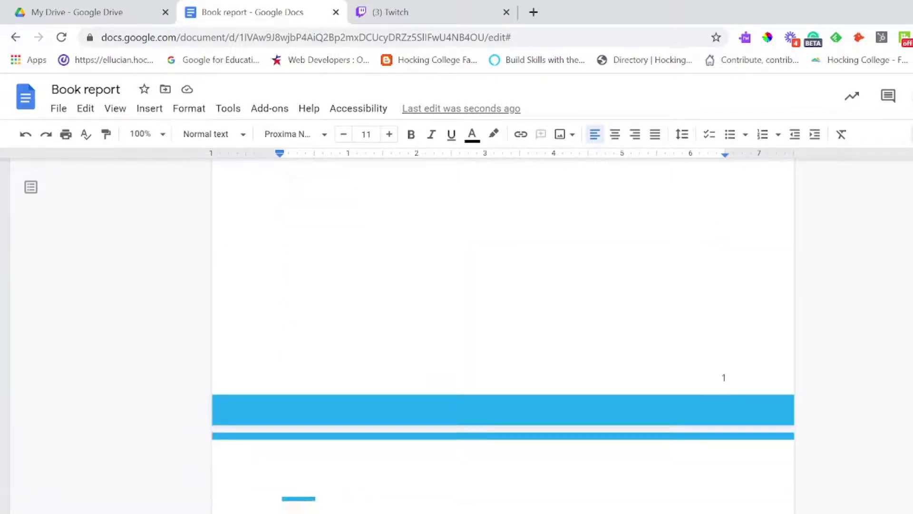
{"action": "scroll", "coordinate": [310, 469], "scroll_direction": "down", "scroll_amount": 15}
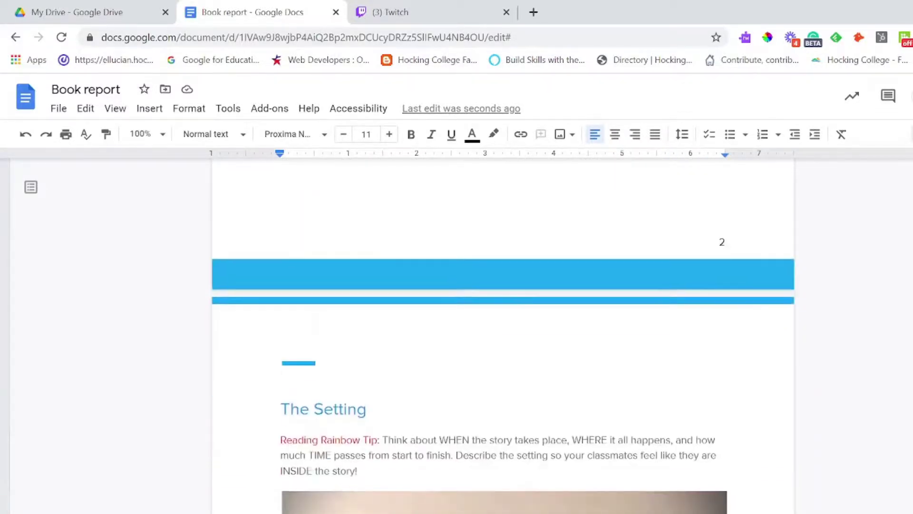
{"action": "scroll", "coordinate": [503, 333], "scroll_direction": "down", "scroll_amount": 10}
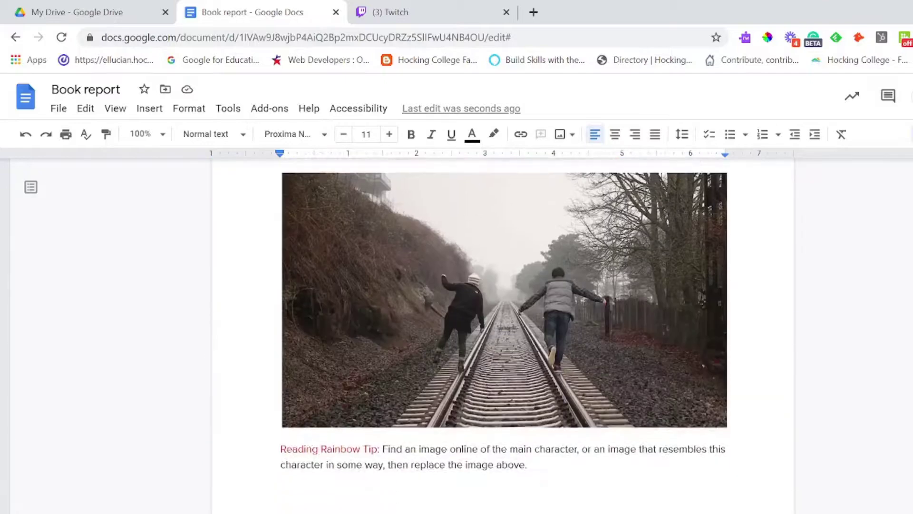
{"action": "scroll", "coordinate": [503, 333], "scroll_direction": "up", "scroll_amount": 13}
{"action": "scroll", "coordinate": [503, 333], "scroll_direction": "up", "scroll_amount": 20}
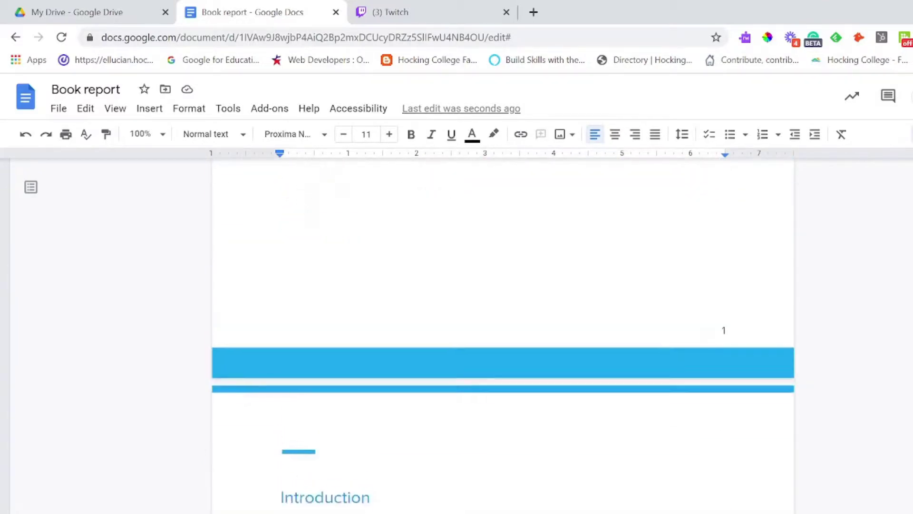
{"action": "scroll", "coordinate": [503, 333], "scroll_direction": "up", "scroll_amount": 1}
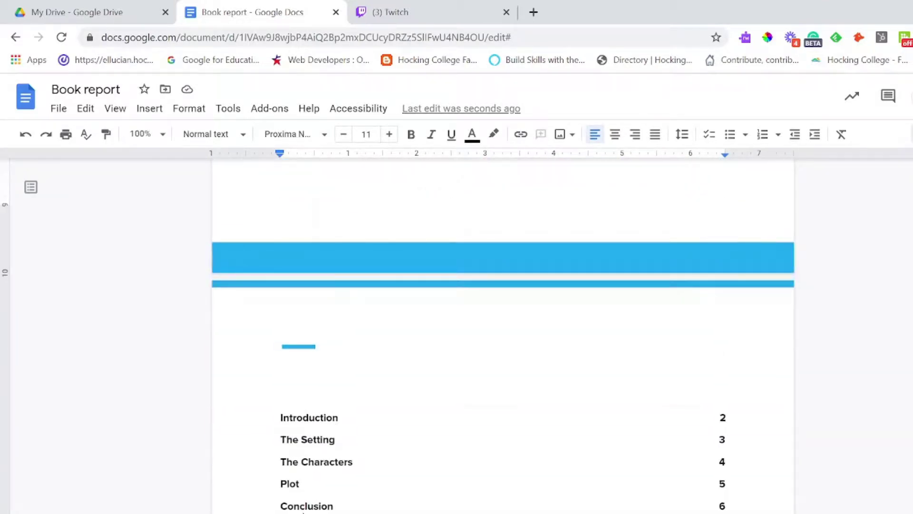
{"action": "left_click", "coordinate": [305, 507]}
{"action": "left_click", "coordinate": [144, 112]}
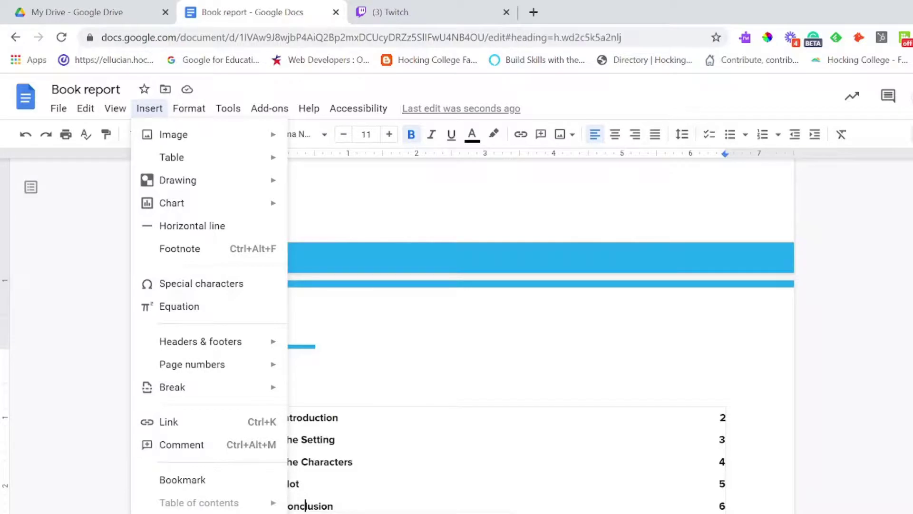
{"action": "key", "text": "Escape"}
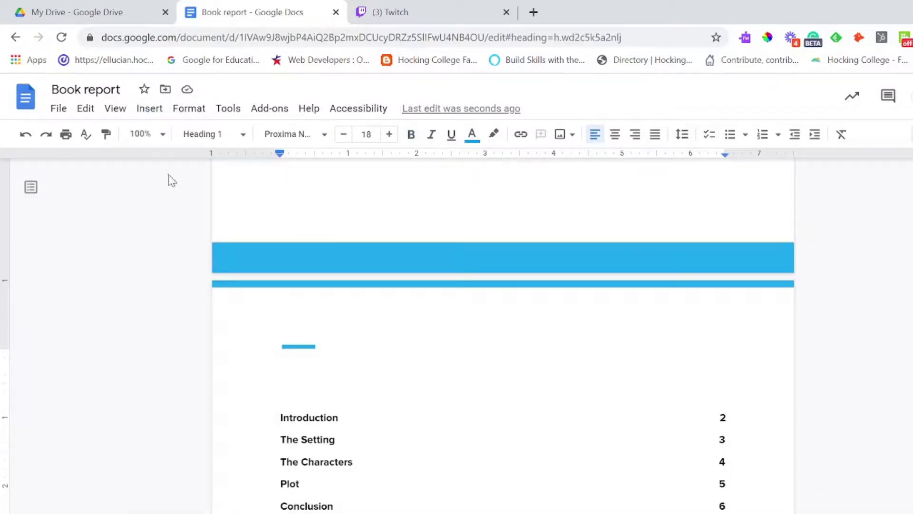
{"action": "left_click", "coordinate": [160, 111]}
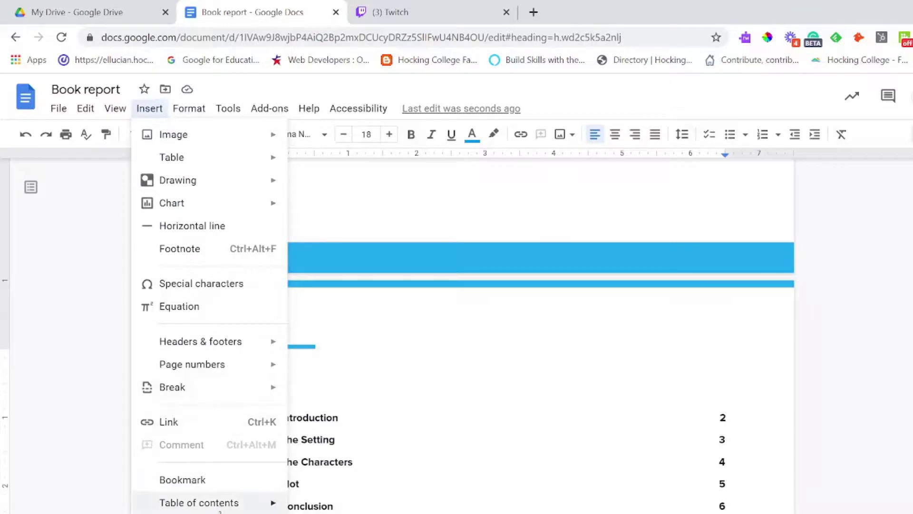
{"action": "mouse_move", "coordinate": [200, 502]}
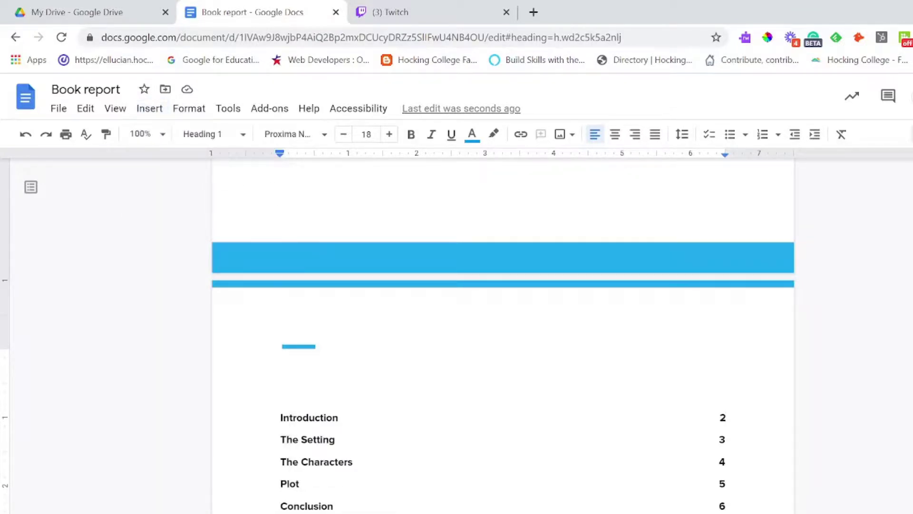
{"action": "scroll", "coordinate": [351, 404], "scroll_direction": "down", "scroll_amount": 15}
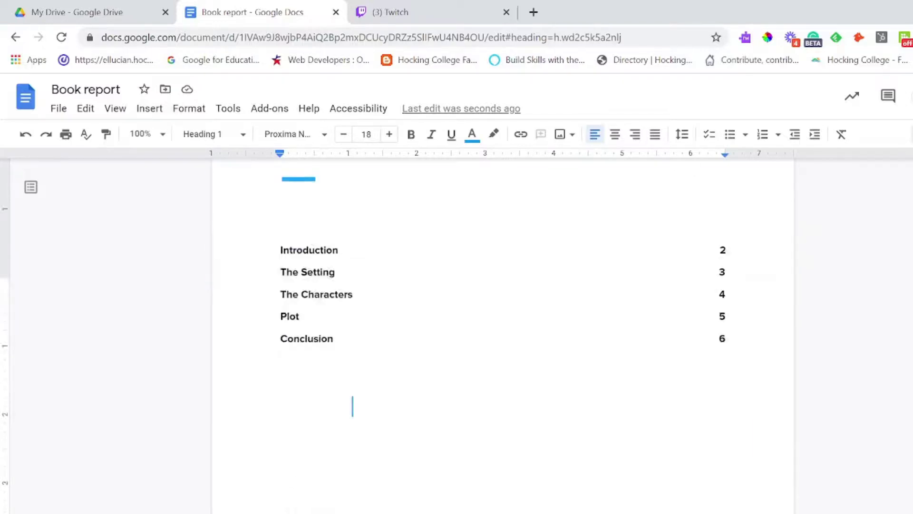
{"action": "scroll", "coordinate": [351, 404], "scroll_direction": "up", "scroll_amount": 5}
{"action": "scroll", "coordinate": [297, 508], "scroll_direction": "down", "scroll_amount": 7}
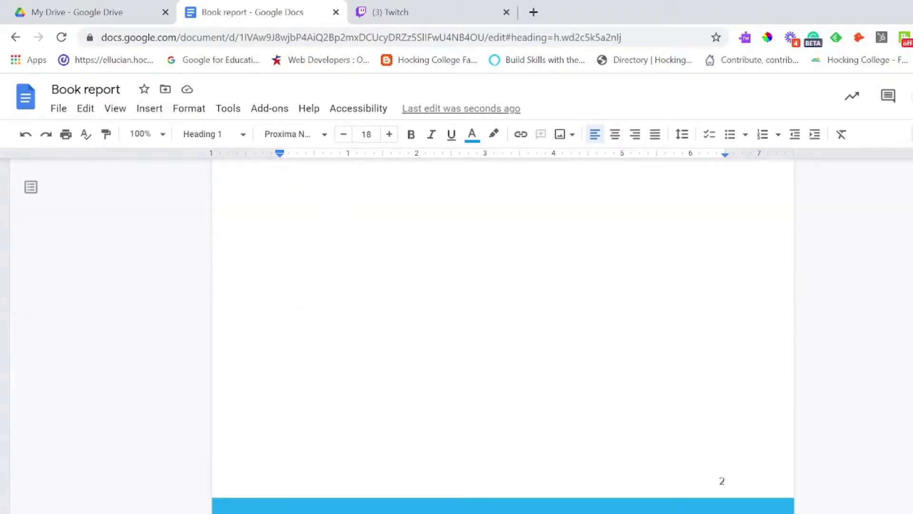
{"action": "scroll", "coordinate": [297, 508], "scroll_direction": "up", "scroll_amount": 2}
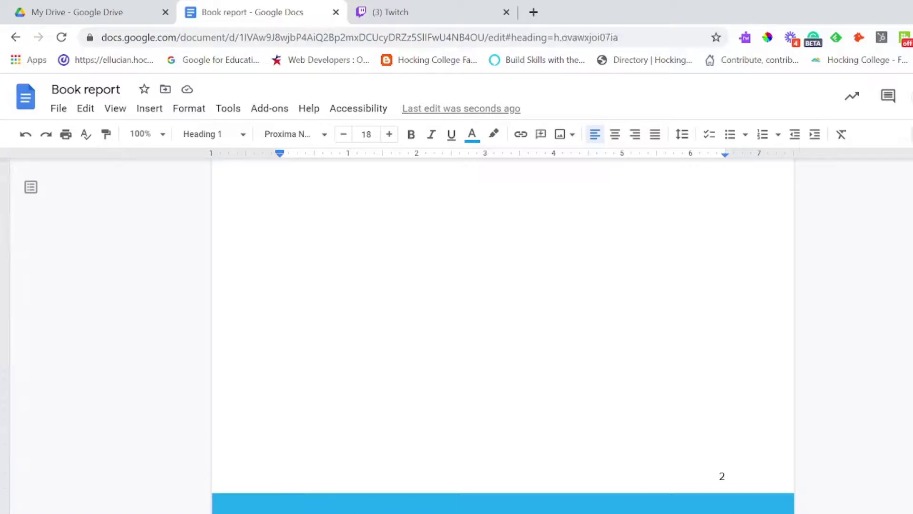
Insert a page break after the Introduction page and type 'Something Else' on the new page
{"action": "left_click", "coordinate": [148, 109]}
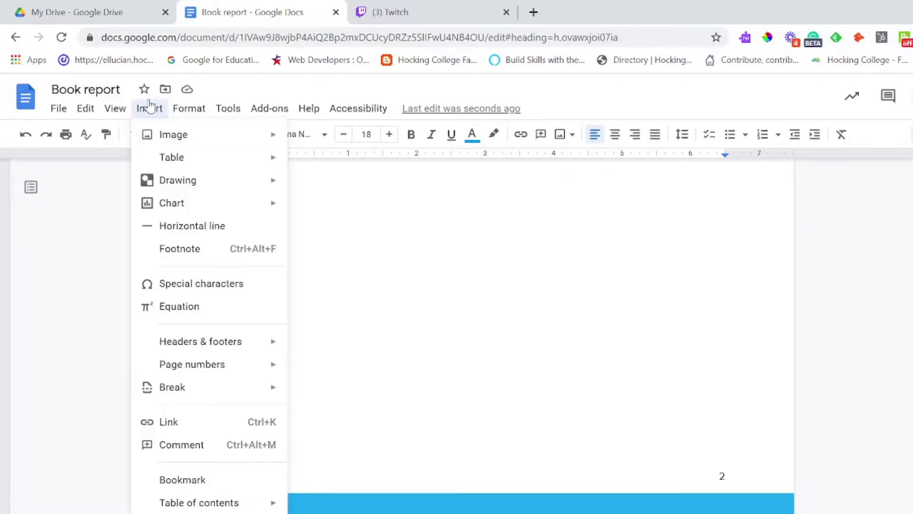
{"action": "mouse_move", "coordinate": [237, 398]}
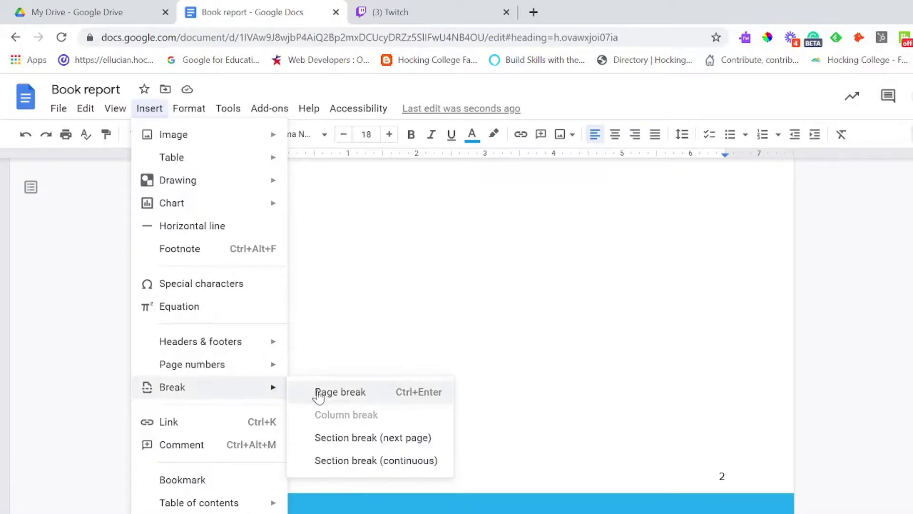
{"action": "left_click", "coordinate": [322, 392]}
{"action": "scroll", "coordinate": [316, 483], "scroll_direction": "down", "scroll_amount": 5}
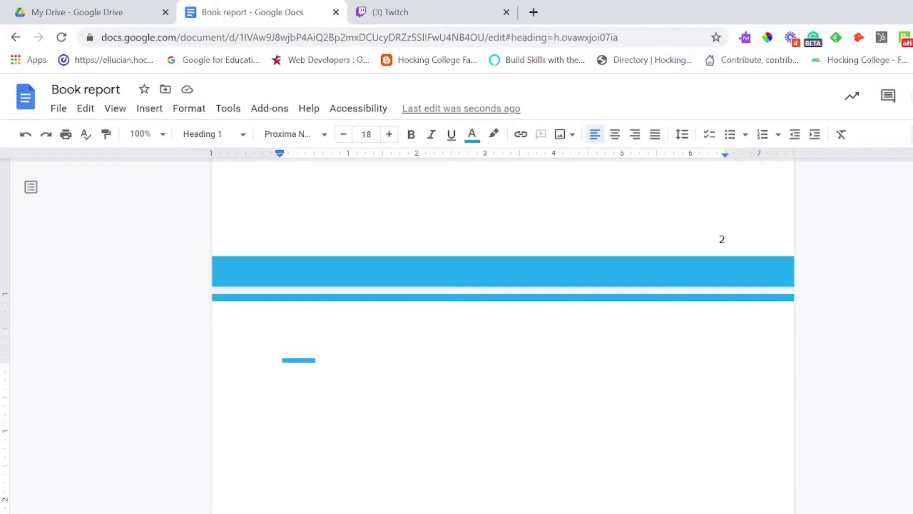
{"action": "type", "text": "Something Else"}
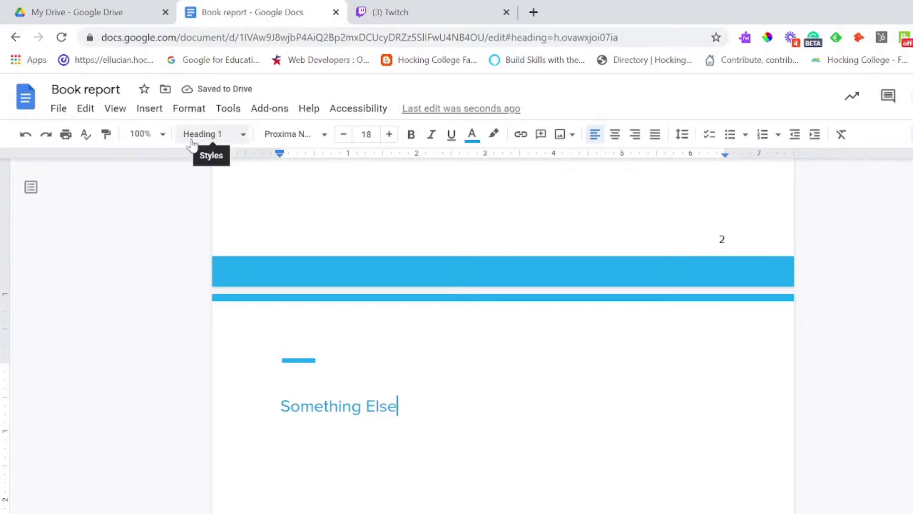
{"action": "scroll", "coordinate": [334, 331], "scroll_direction": "up", "scroll_amount": 20}
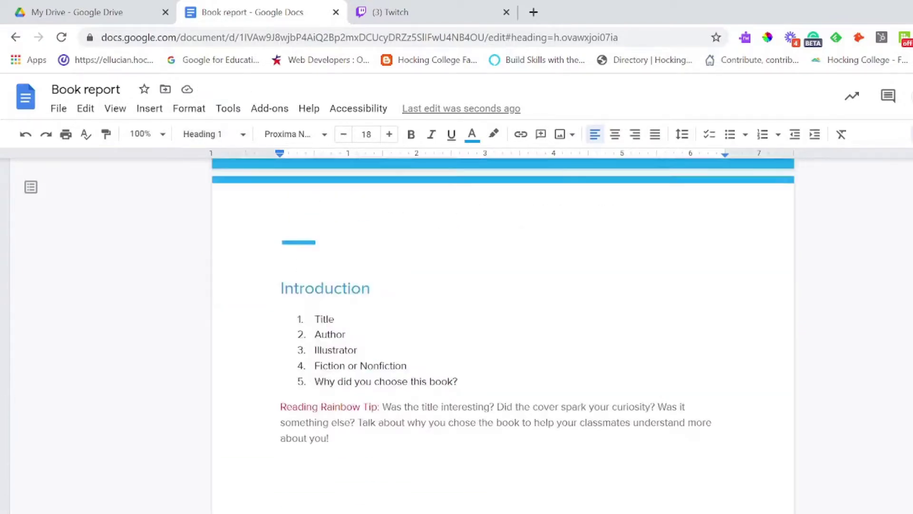
{"action": "scroll", "coordinate": [503, 321], "scroll_direction": "up", "scroll_amount": 1}
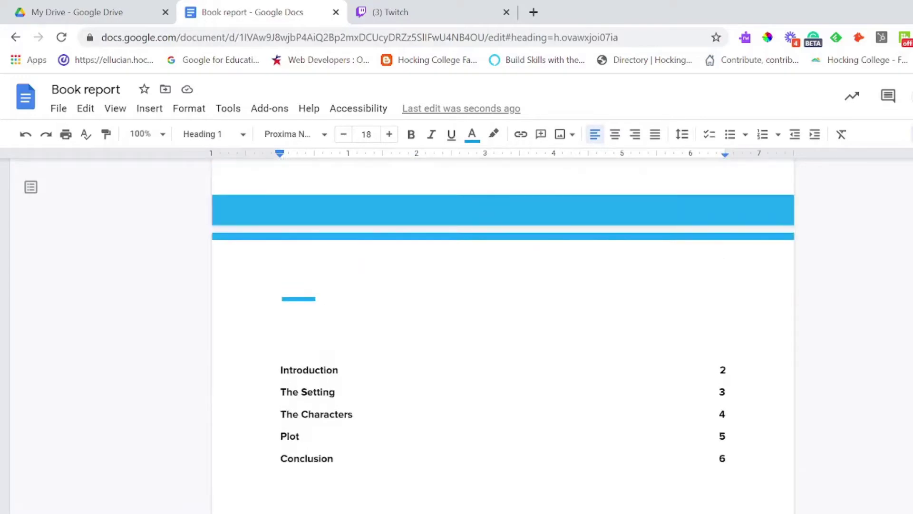
Update the table of contents so it adds Something Else on page 3 and renumbers later sections
{"action": "left_click", "coordinate": [720, 436]}
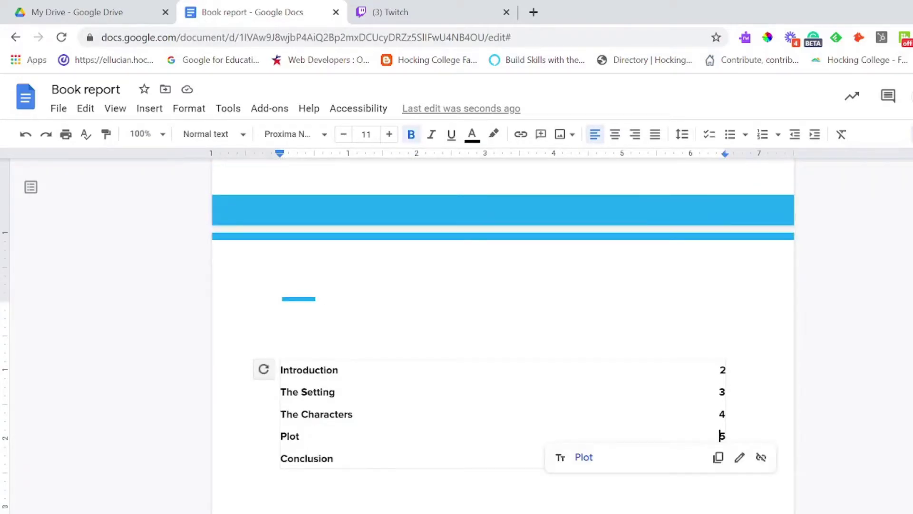
{"action": "left_click", "coordinate": [720, 391]}
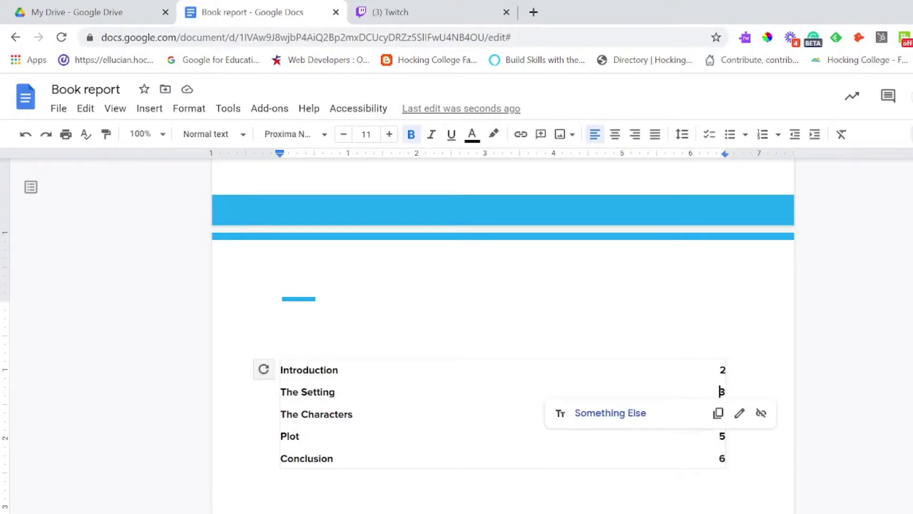
{"action": "left_click", "coordinate": [264, 369]}
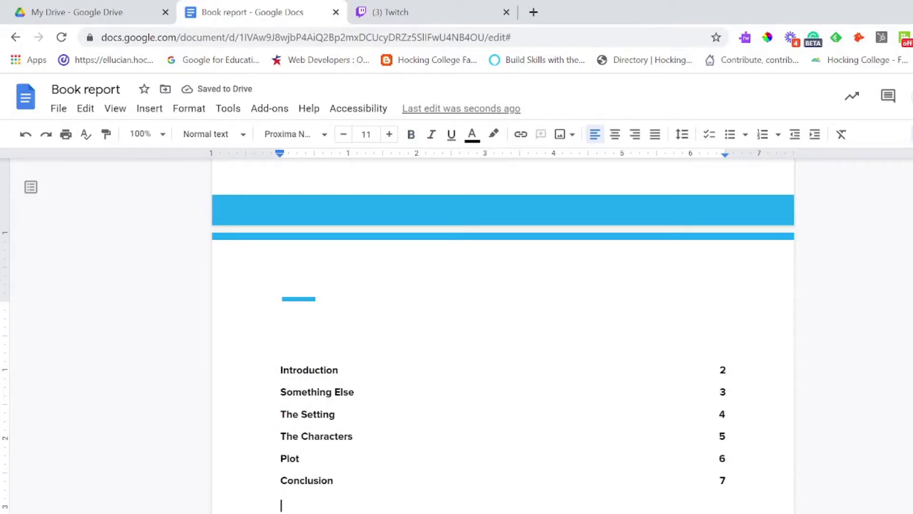
{"action": "scroll", "coordinate": [354, 398], "scroll_direction": "down", "scroll_amount": 20}
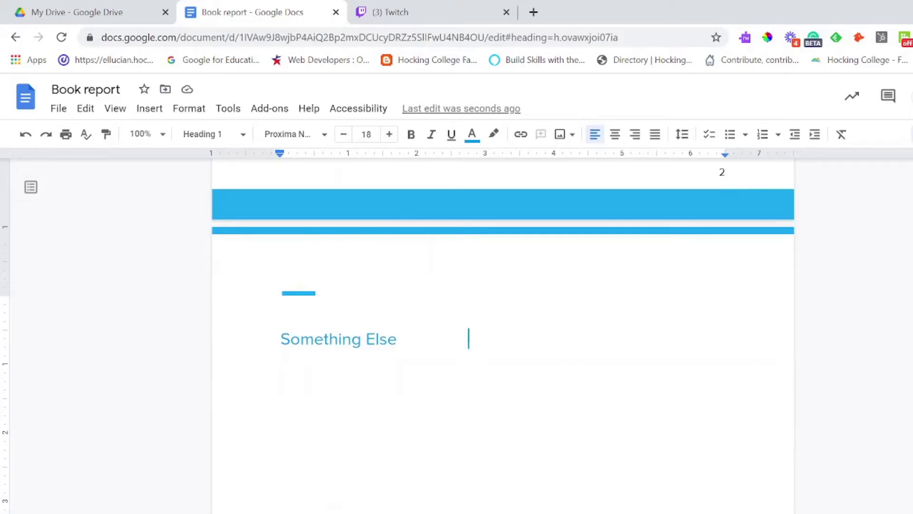
Add a new Heading 2 line reading 'Heading 2' directly below the Something Else heading
{"action": "left_click", "coordinate": [469, 339]}
{"action": "key", "text": "shift+Left"}
{"action": "key", "text": "shift+Left"}
{"action": "key", "text": "shift+Left"}
{"action": "key", "text": "shift+Left"}
{"action": "key", "text": "shift+Left"}
{"action": "key", "text": "shift+Left"}
{"action": "key", "text": "shift+Left"}
{"action": "key", "text": "shift+Left"}
{"action": "key", "text": "shift+Left"}
{"action": "key", "text": "shift+Left"}
{"action": "key", "text": "shift+Left"}
{"action": "key", "text": "shift+Left"}
{"action": "key", "text": "shift+Left"}
{"action": "key", "text": "shift+Left"}
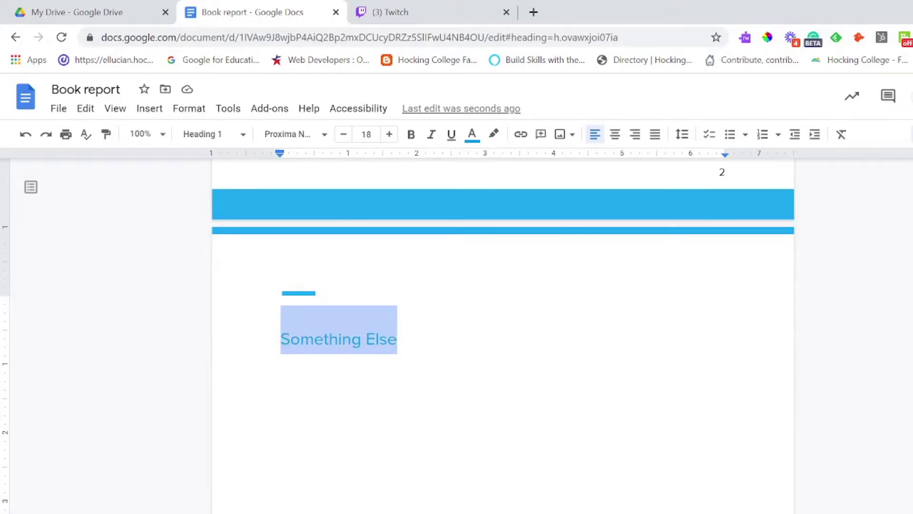
{"action": "key", "text": "Right"}
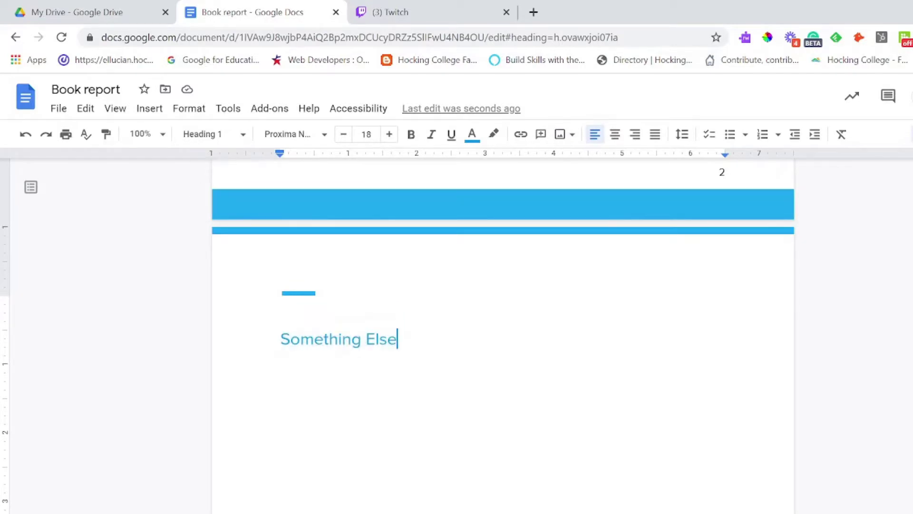
{"action": "key", "text": "Return"}
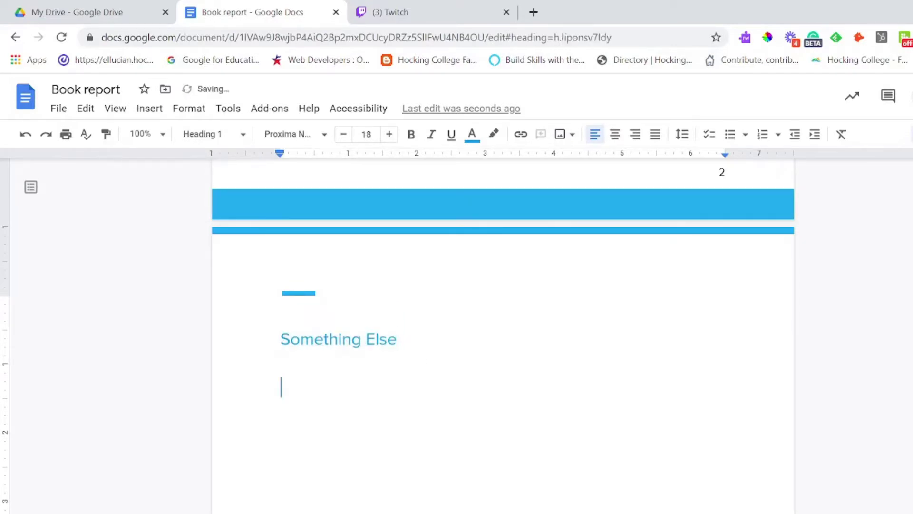
{"action": "left_click", "coordinate": [242, 135]}
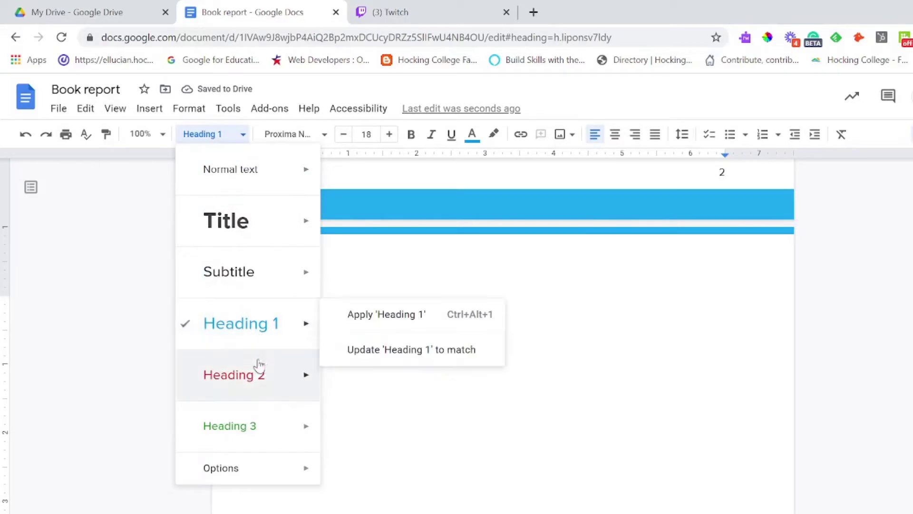
{"action": "left_click", "coordinate": [259, 380]}
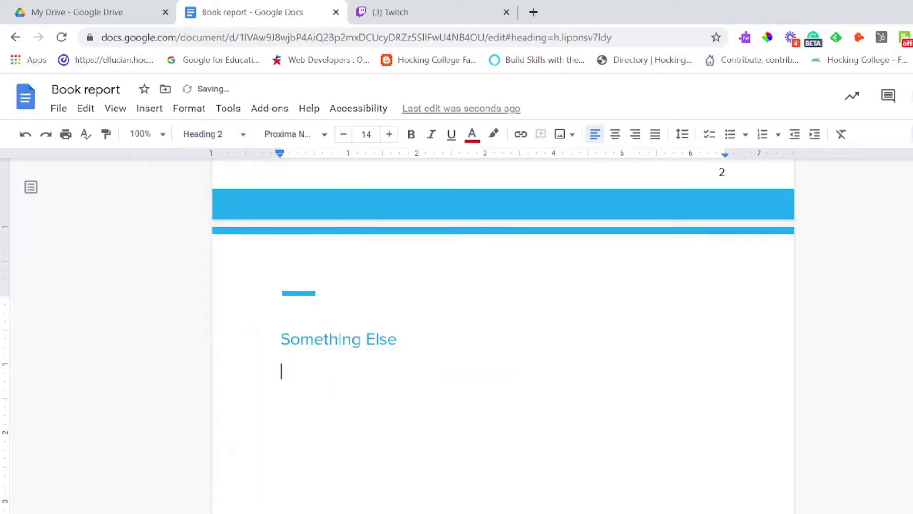
{"action": "type", "text": "Heading 2"}
{"action": "scroll", "coordinate": [503, 333], "scroll_direction": "up", "scroll_amount": 1}
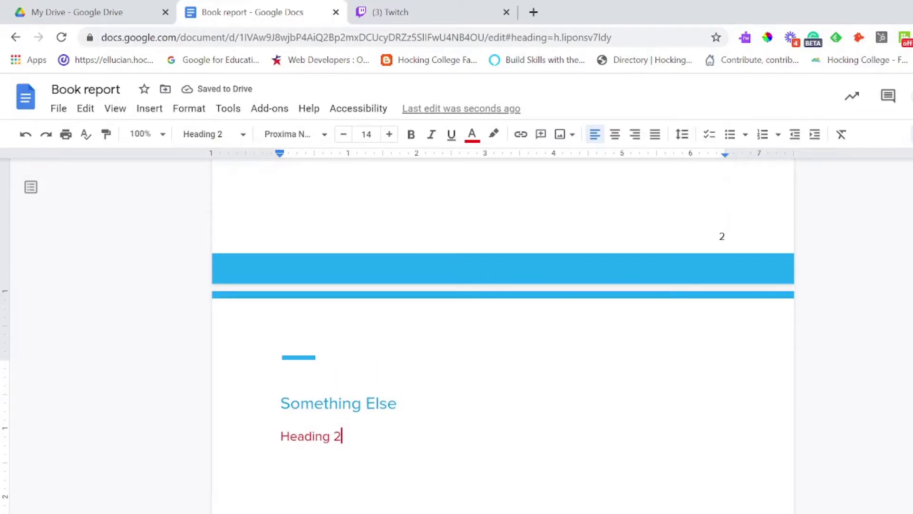
{"action": "scroll", "coordinate": [503, 333], "scroll_direction": "up", "scroll_amount": 20}
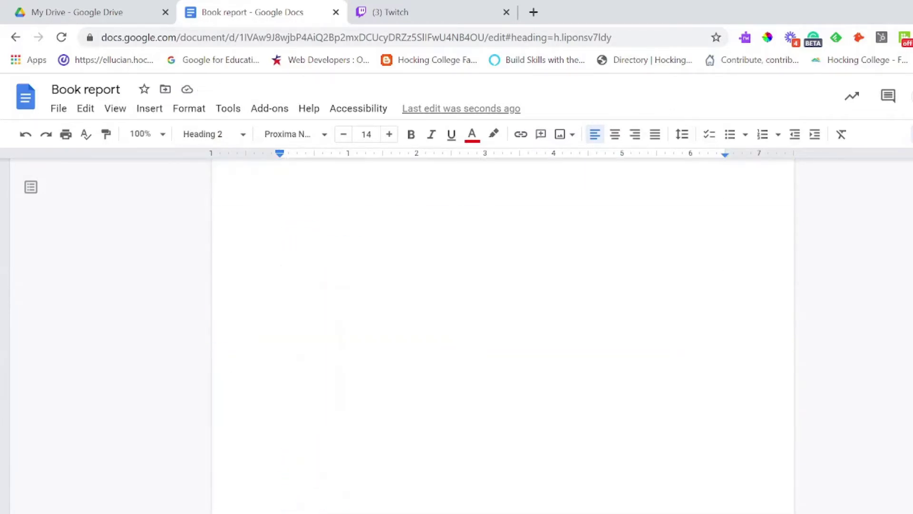
{"action": "scroll", "coordinate": [503, 333], "scroll_direction": "up", "scroll_amount": 3}
Update the table of contents so Heading 2 appears indented under Something Else, page 3
{"action": "left_click", "coordinate": [721, 382]}
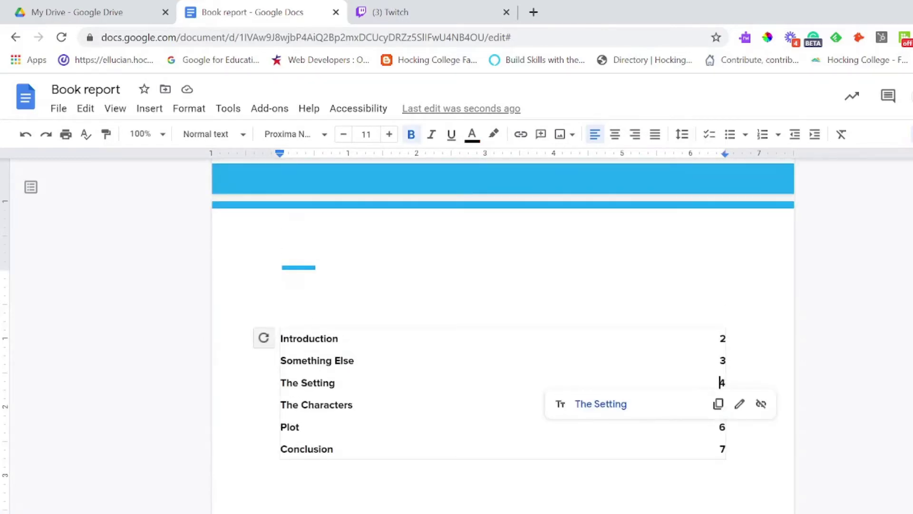
{"action": "left_click", "coordinate": [721, 360]}
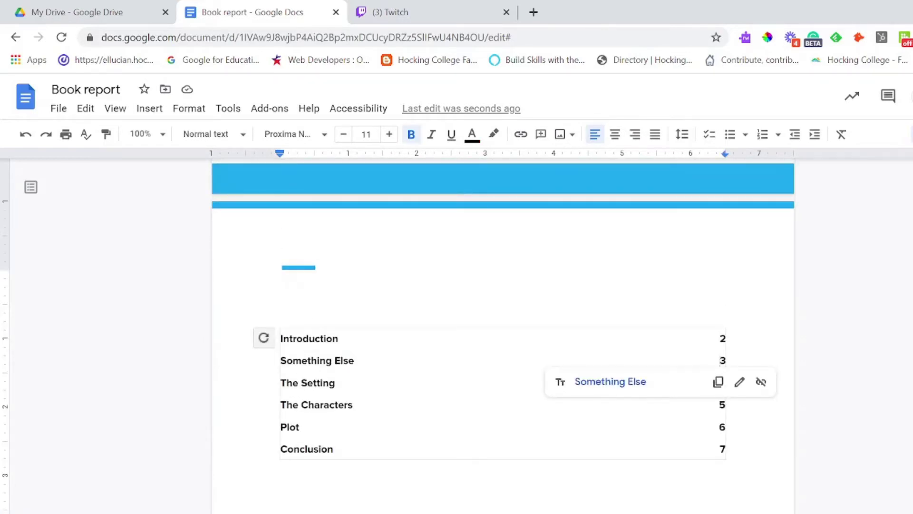
{"action": "left_click", "coordinate": [263, 338]}
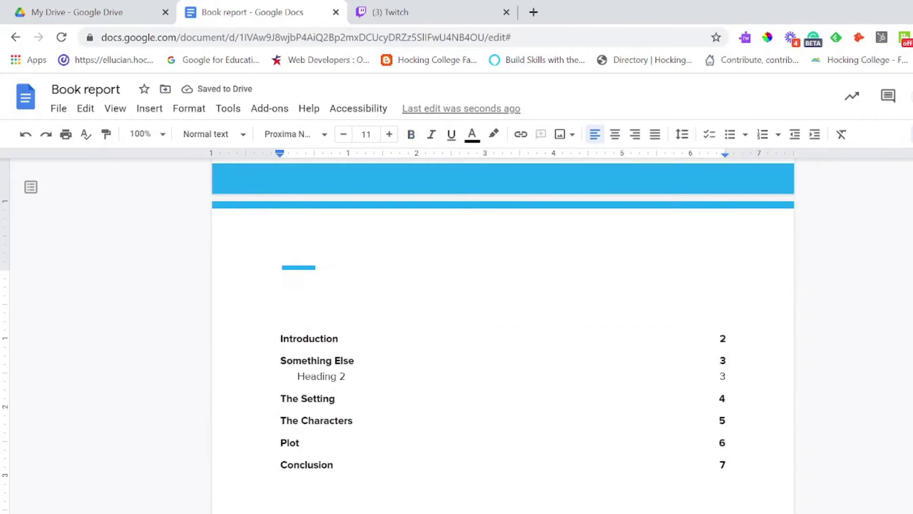
{"action": "scroll", "coordinate": [503, 333], "scroll_direction": "down", "scroll_amount": 20}
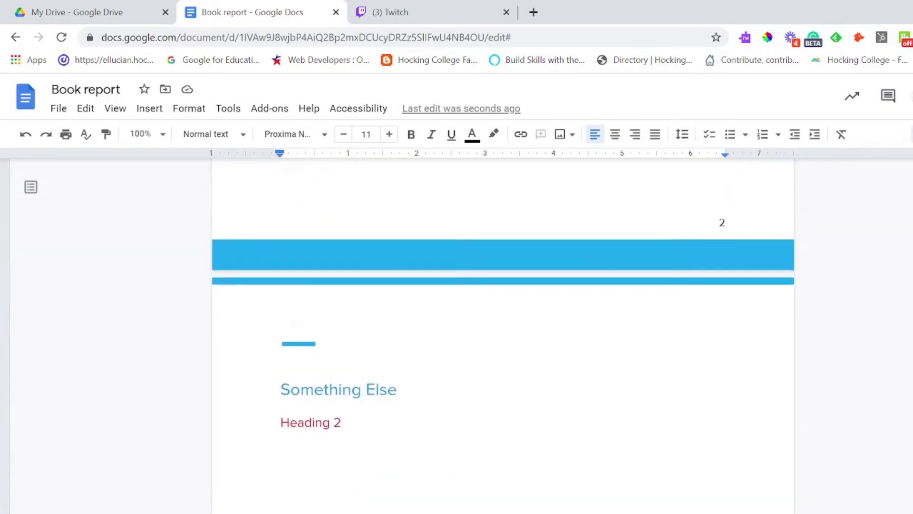
{"action": "scroll", "coordinate": [347, 388], "scroll_direction": "up", "scroll_amount": 20}
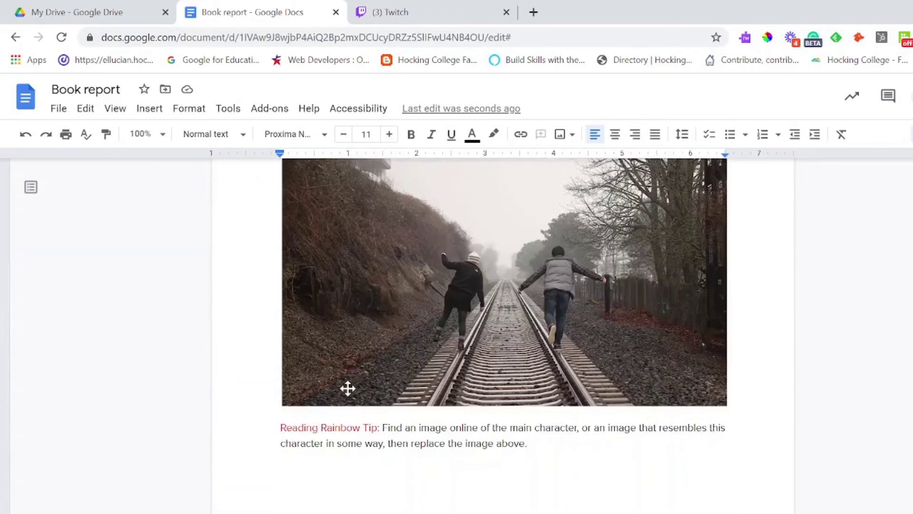
{"action": "scroll", "coordinate": [348, 388], "scroll_direction": "down", "scroll_amount": 20}
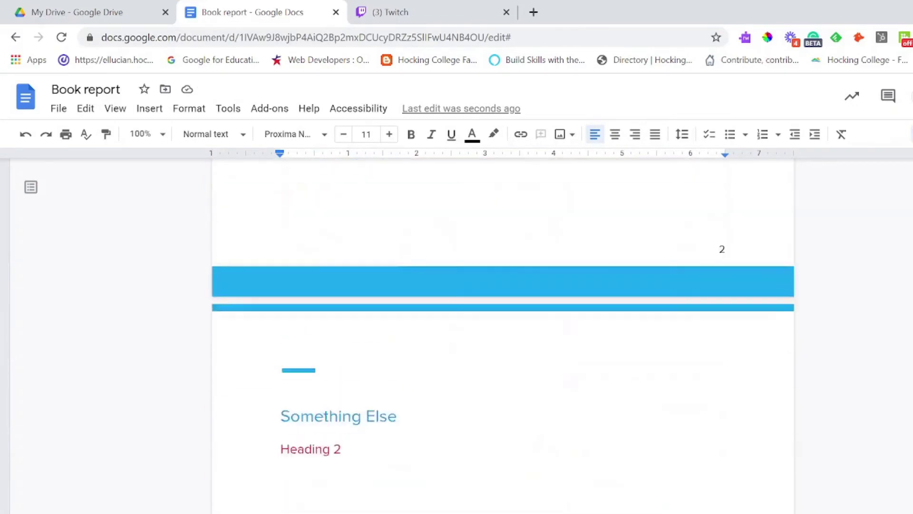
{"action": "scroll", "coordinate": [503, 333], "scroll_direction": "up", "scroll_amount": 20}
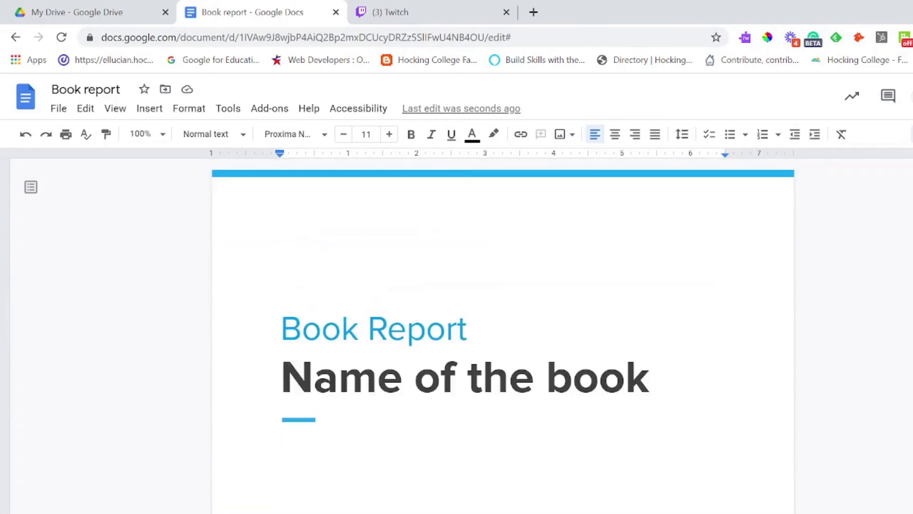
{"action": "key", "text": "alt+Tab"}
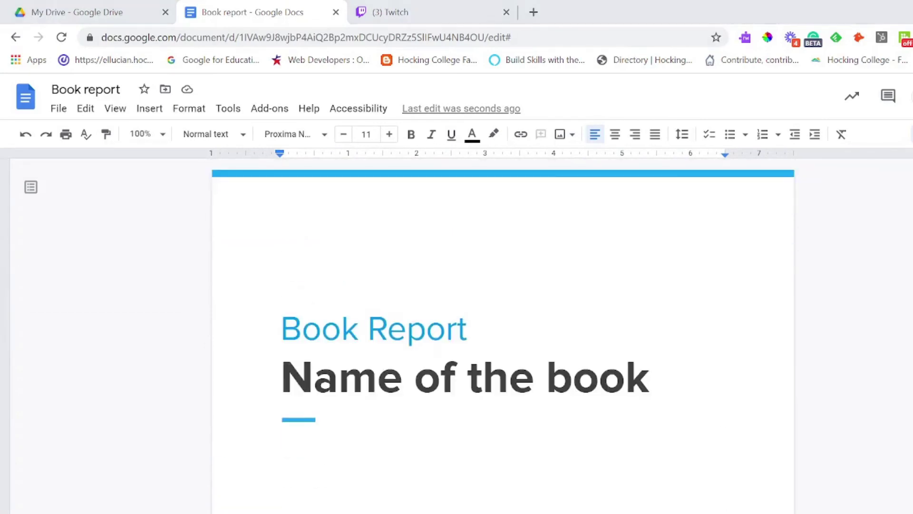